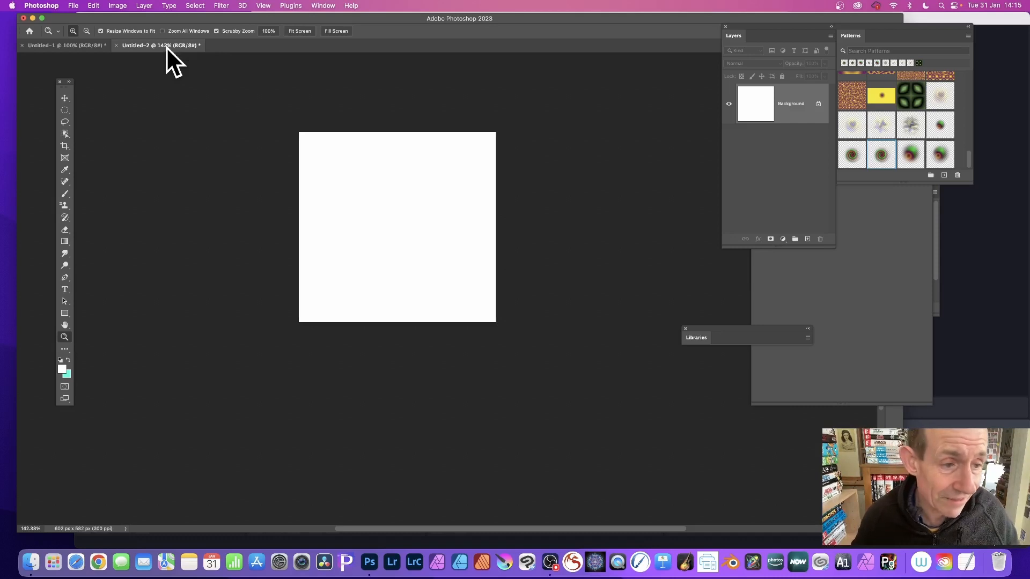
Step: Draw three overlapping radial gradients in Difference mode across the white canvas, using the purple-to-yellow gradient
left_click(63, 241)
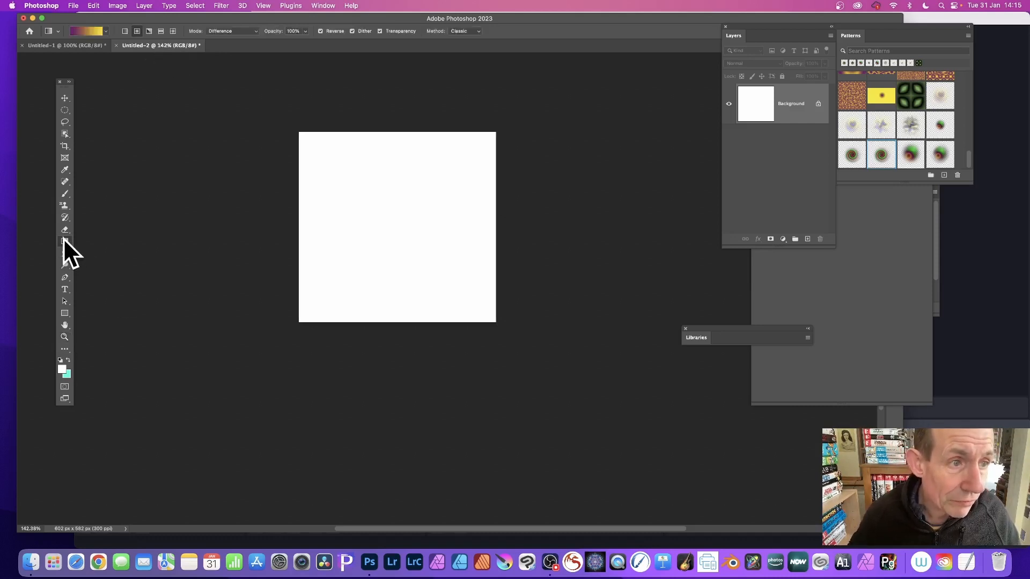
left_click(106, 30)
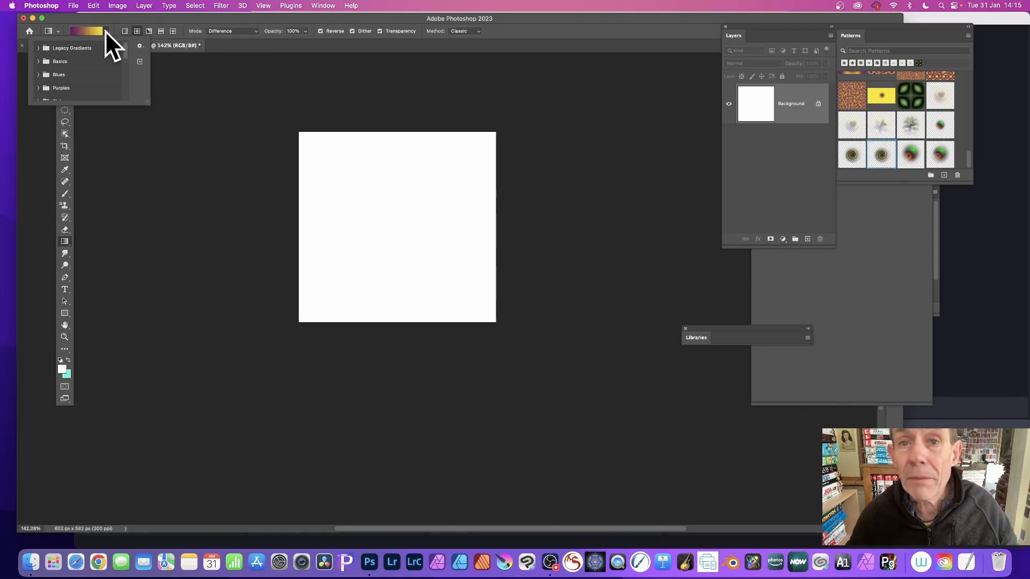
left_click(186, 21)
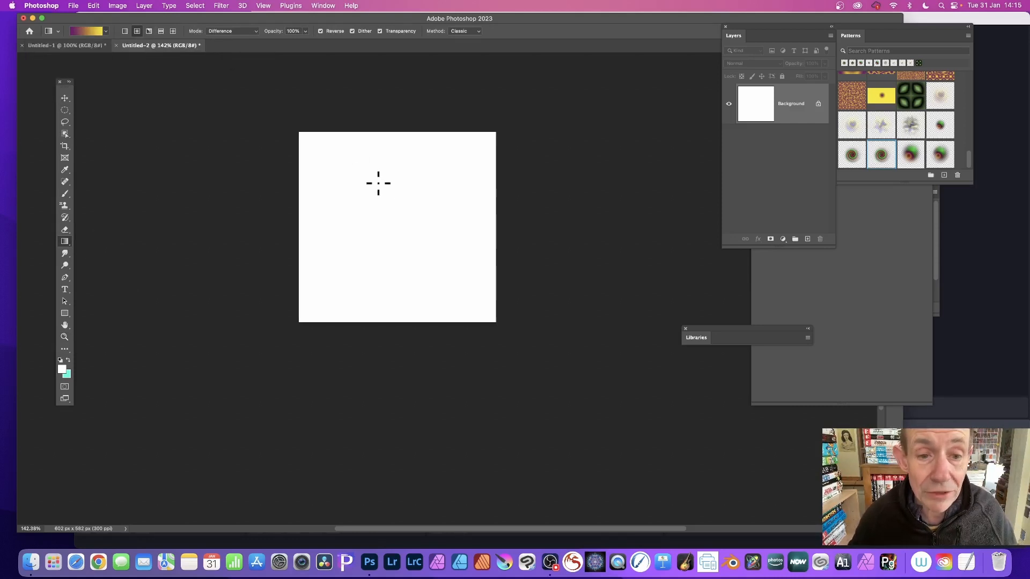
left_click_drag(340, 166, 464, 228)
left_click_drag(455, 164, 421, 168)
left_click_drag(405, 210, 353, 261)
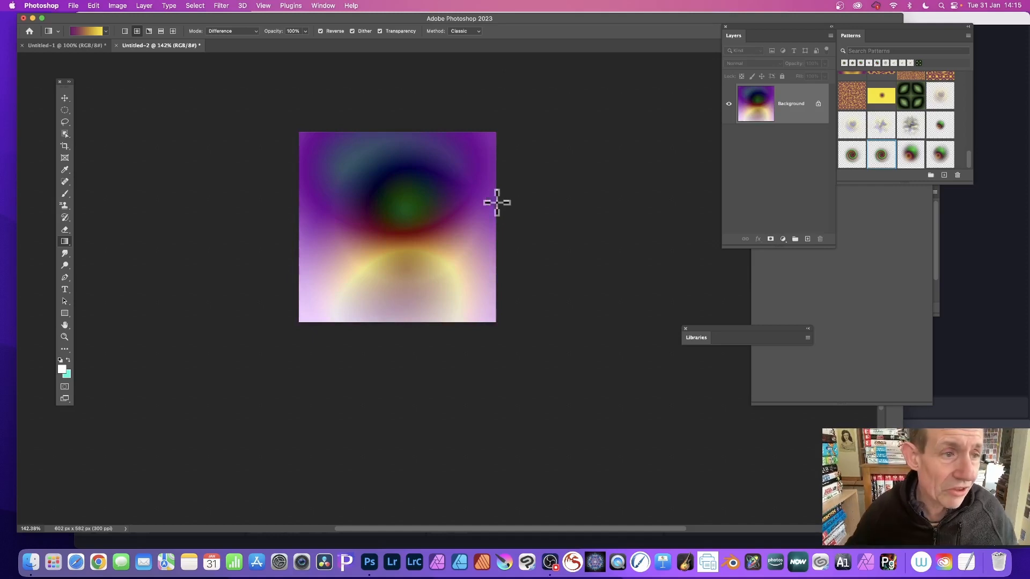
Step: Draw a roughly circular selection around the middle of the gradient image with the Elliptical Marquee Tool
left_click(65, 110)
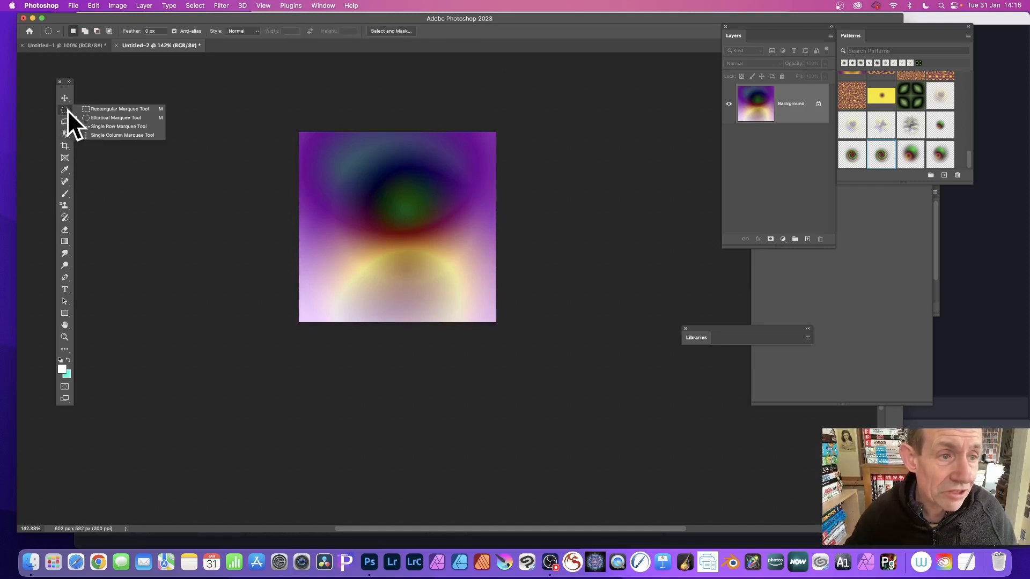
left_click(105, 119)
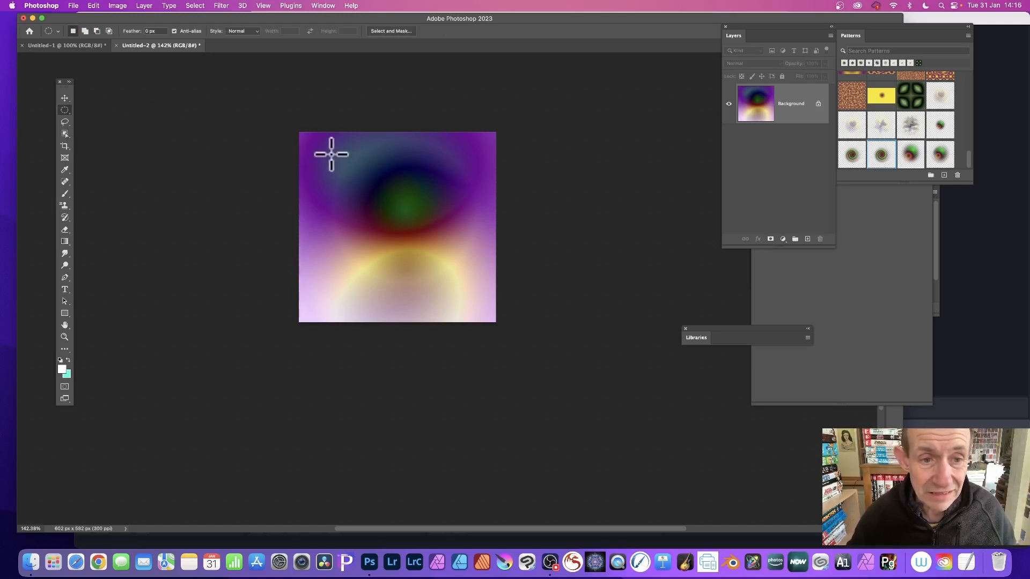
left_click_drag(346, 176, 456, 291)
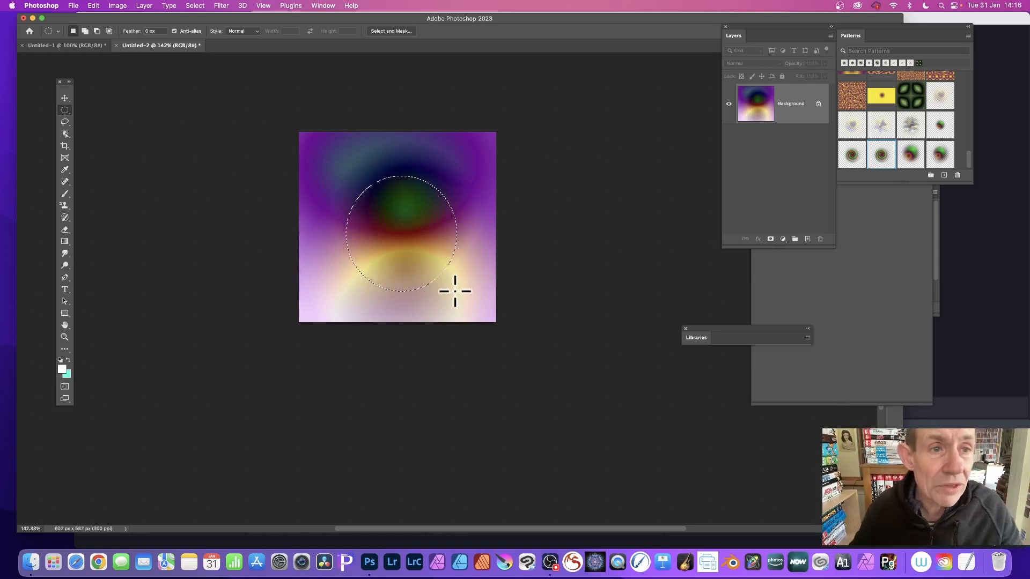
Step: Feather the circular selection with a radius of 50 pixels
left_click(195, 2)
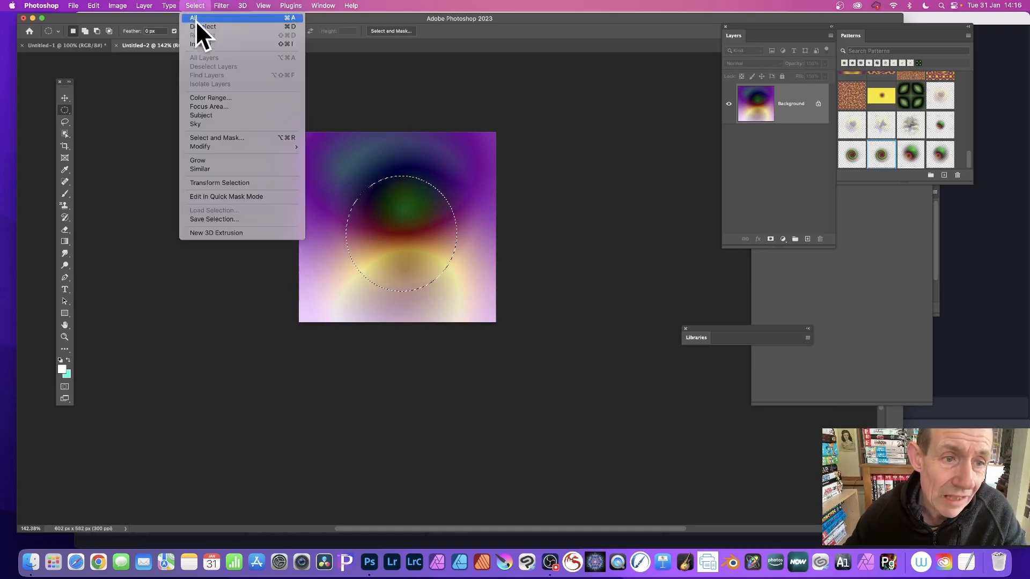
mouse_move(220, 145)
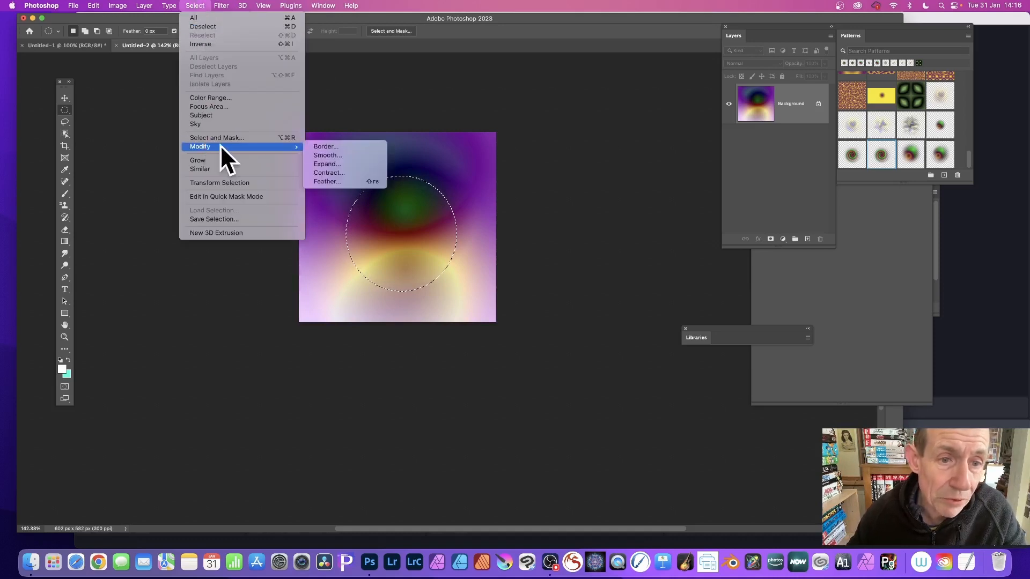
left_click(337, 181)
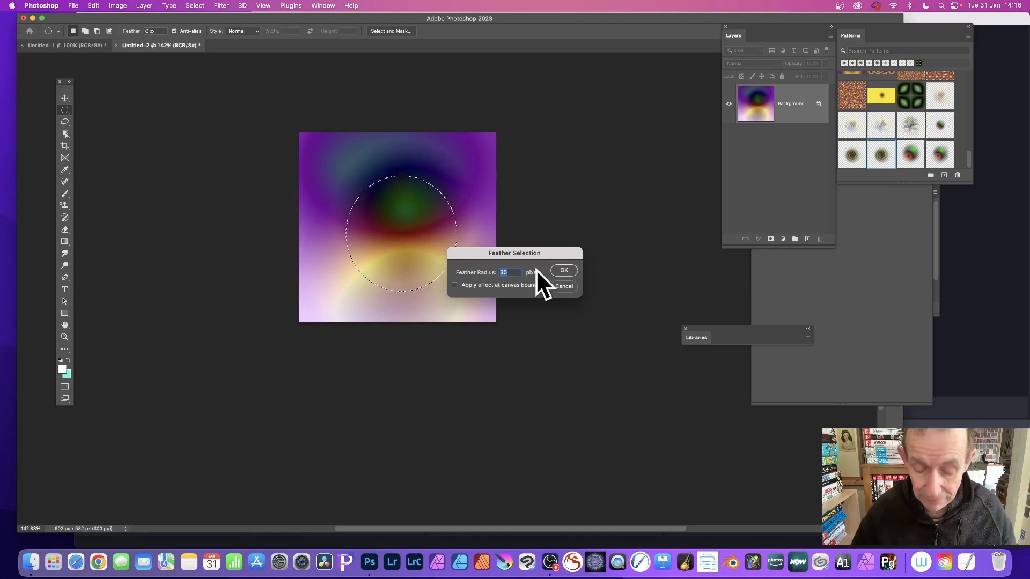
type("50")
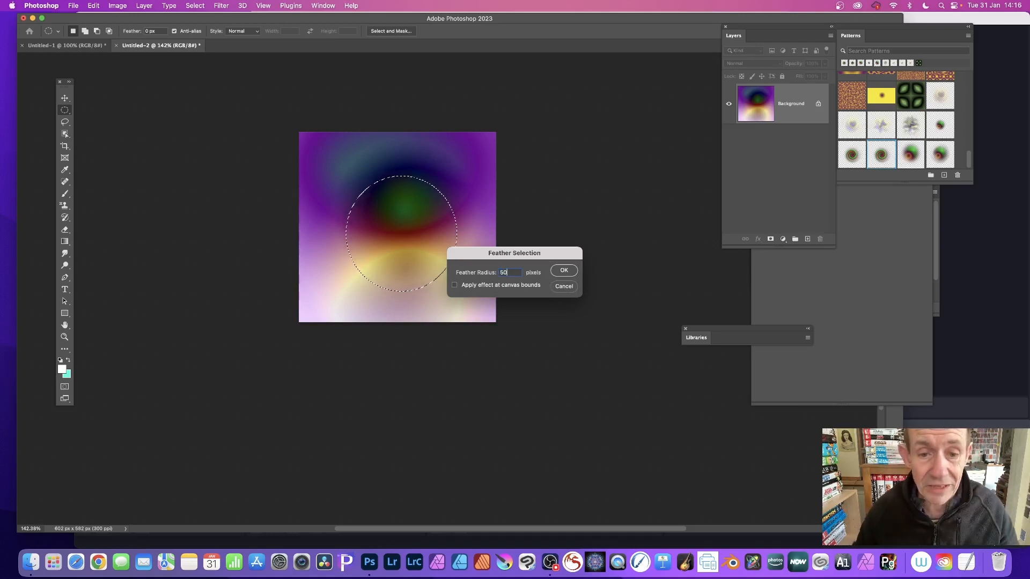
left_click(563, 270)
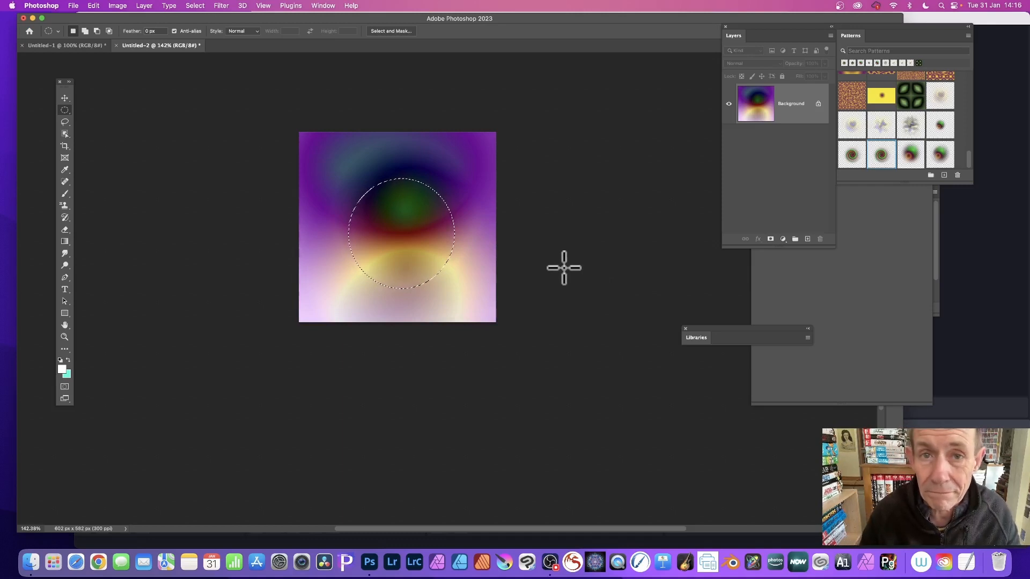
Step: Copy the feathered area, deselect it, and paste the copy as a new layer
left_click(71, 5)
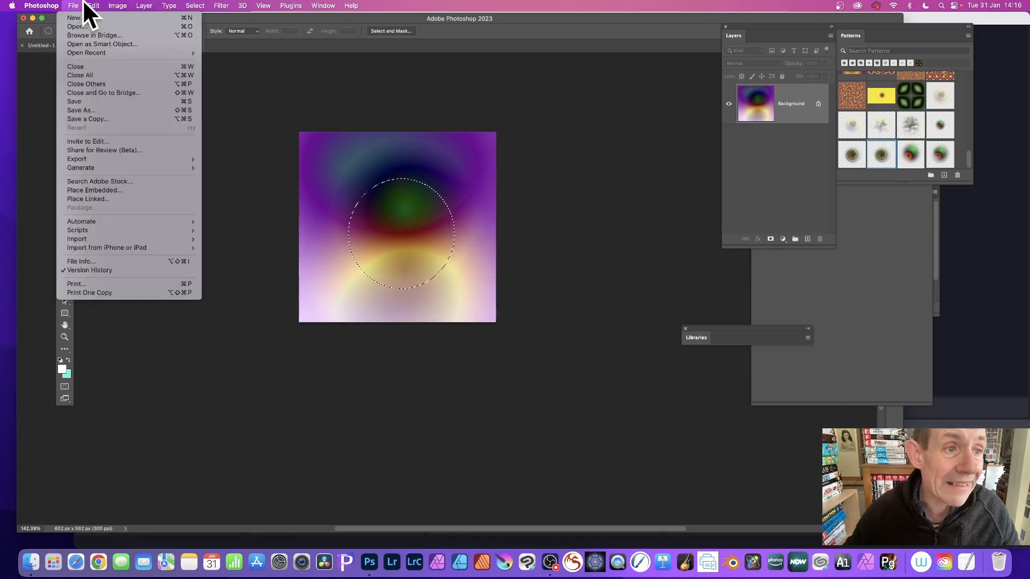
mouse_move(97, 4)
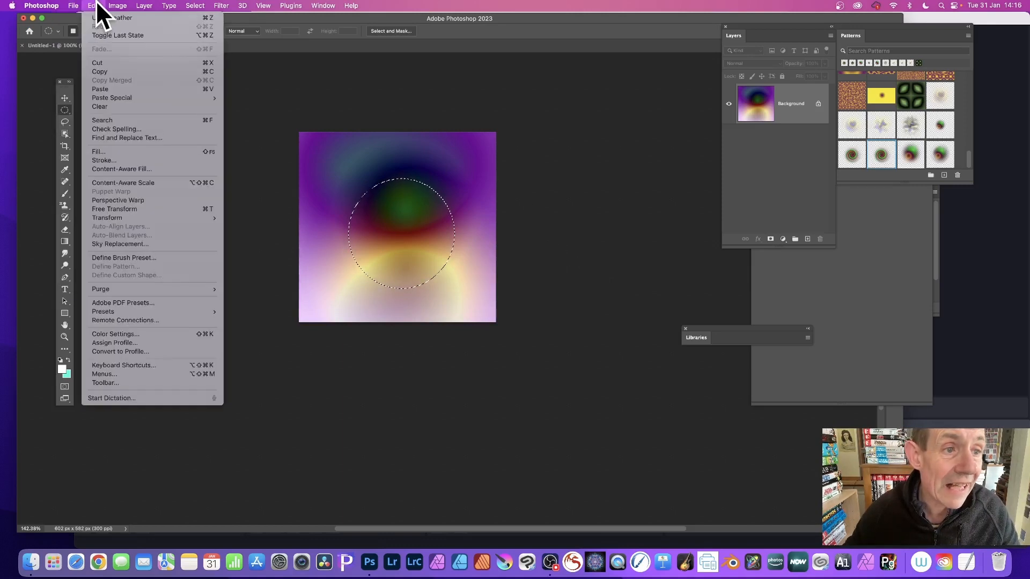
left_click(98, 71)
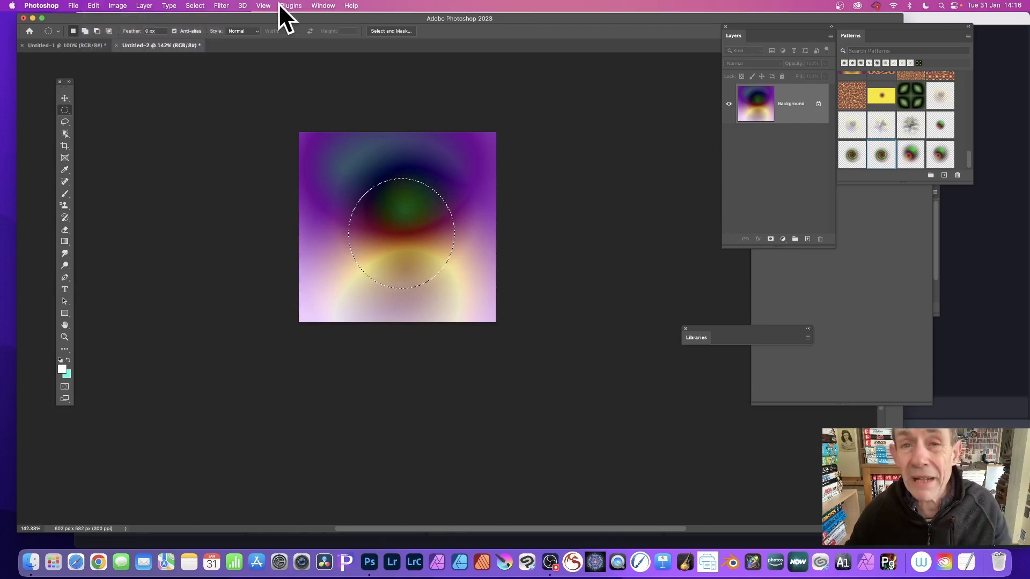
left_click(186, 4)
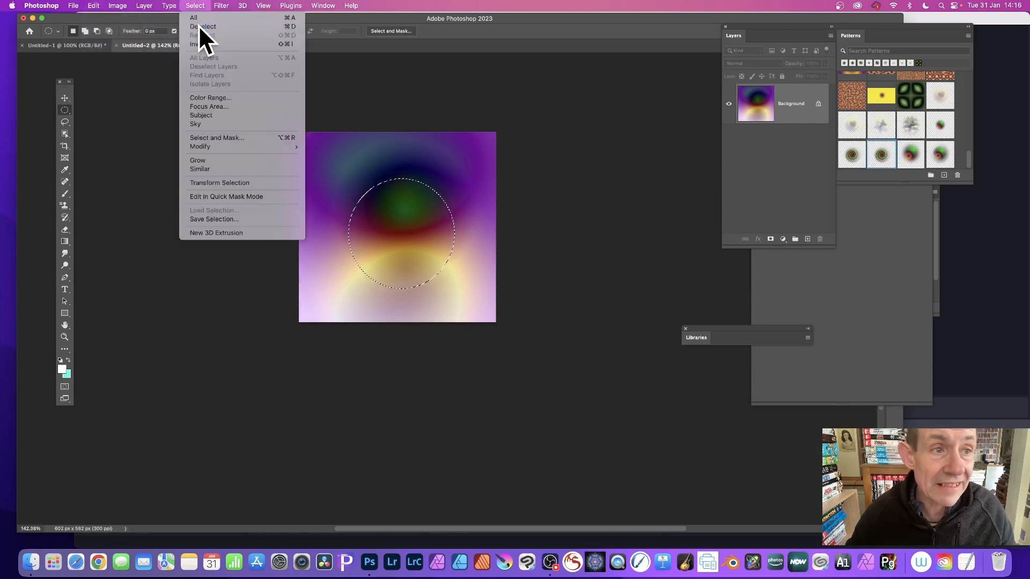
left_click(198, 25)
left_click(95, 2)
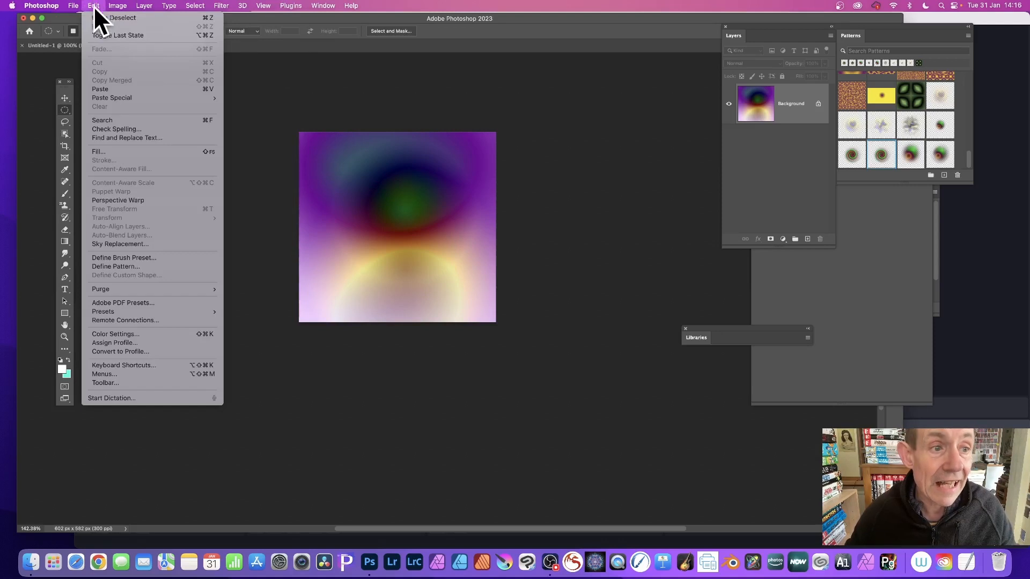
left_click(102, 89)
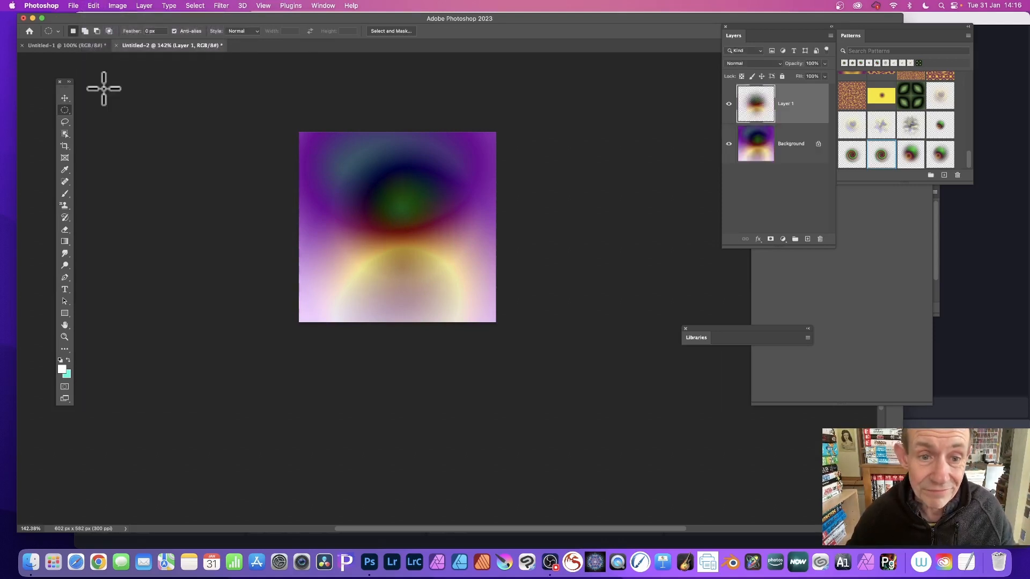
Step: Delete the Background layer, keeping only the pasted feathered shape on transparency
left_click_drag(749, 35, 561, 87)
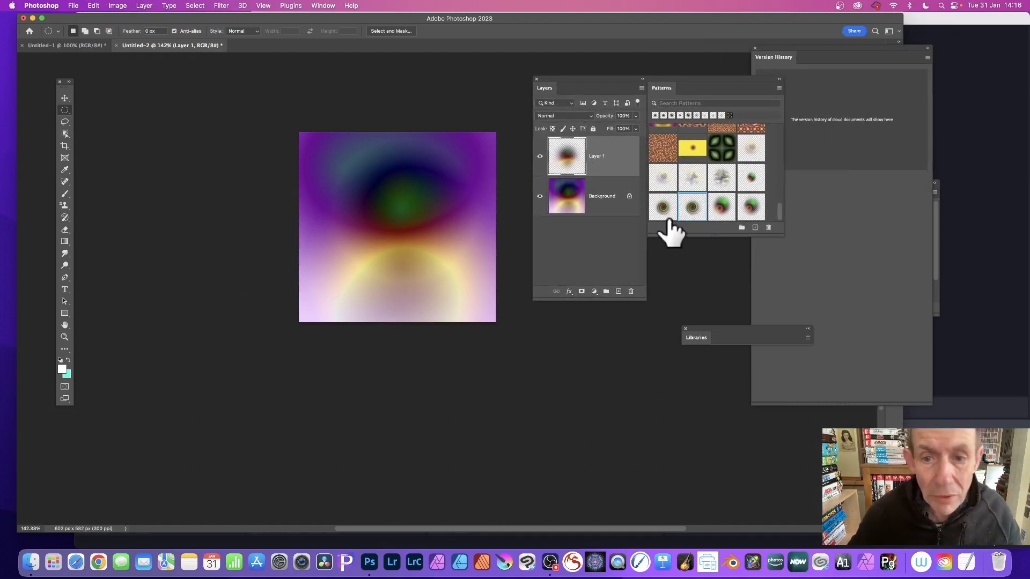
left_click(598, 200)
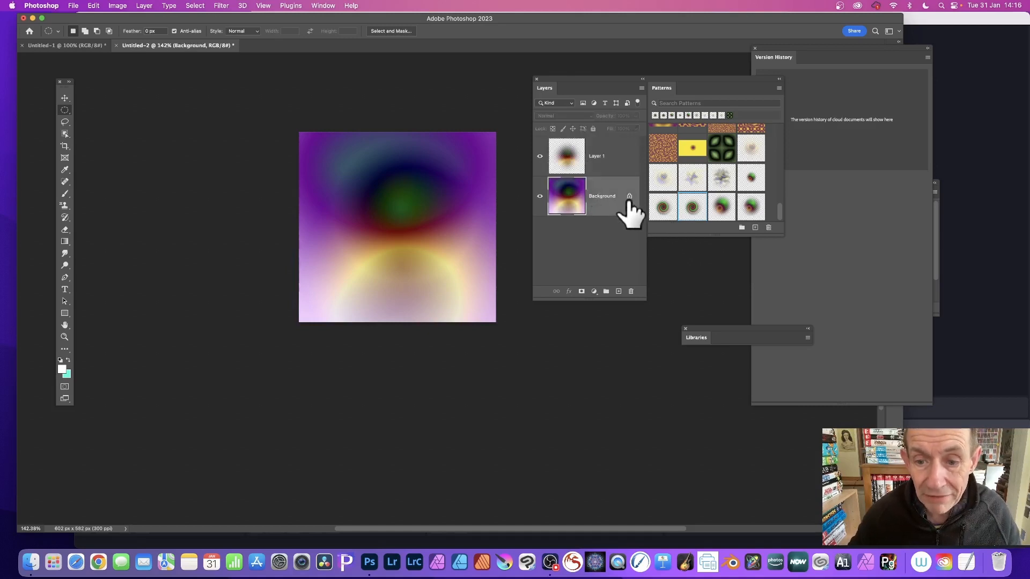
left_click(631, 291)
left_click(515, 186)
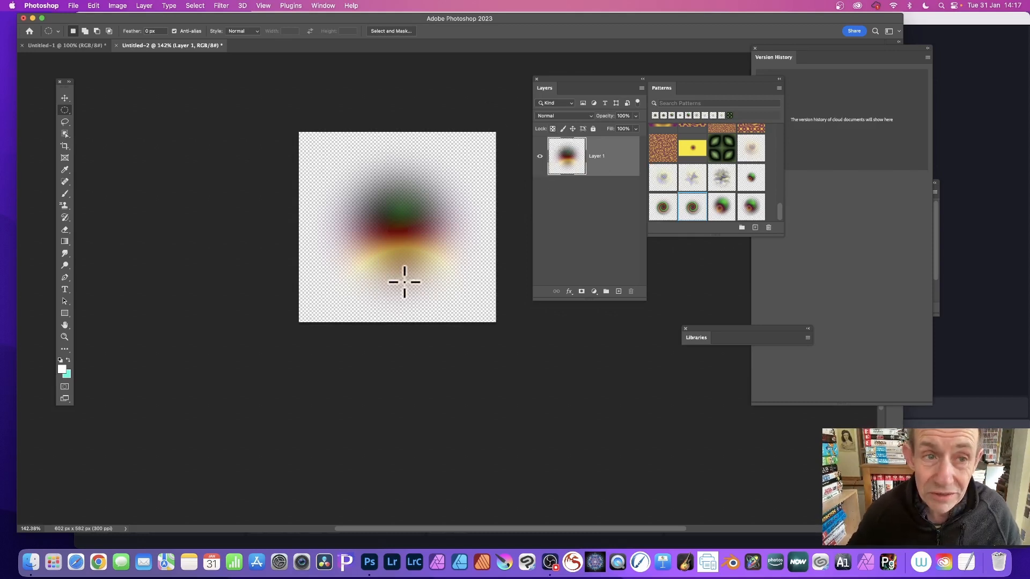
Step: Apply the Twirl distortion filter to the feathered shape with an angle of 616°
left_click(221, 6)
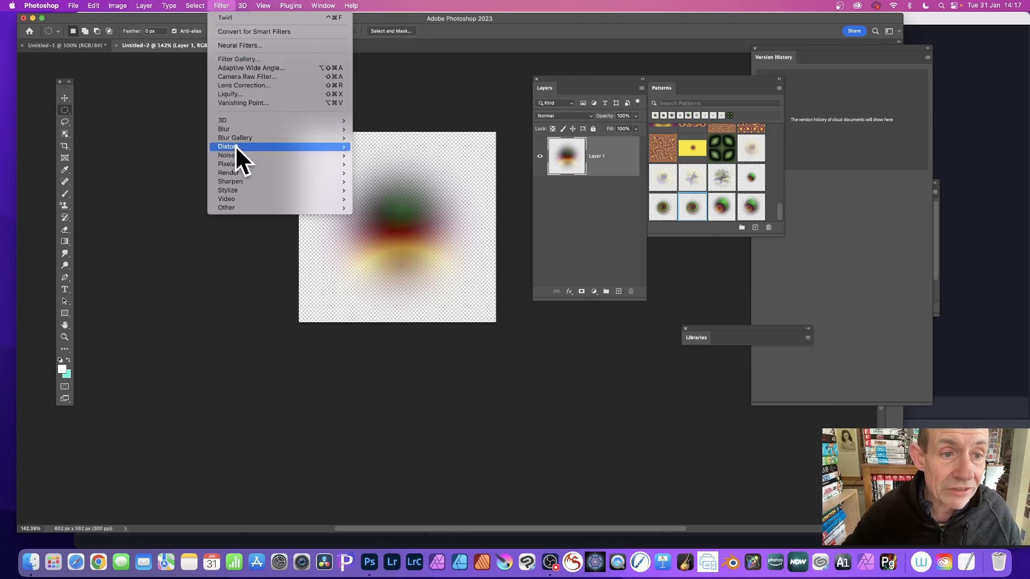
mouse_move(235, 146)
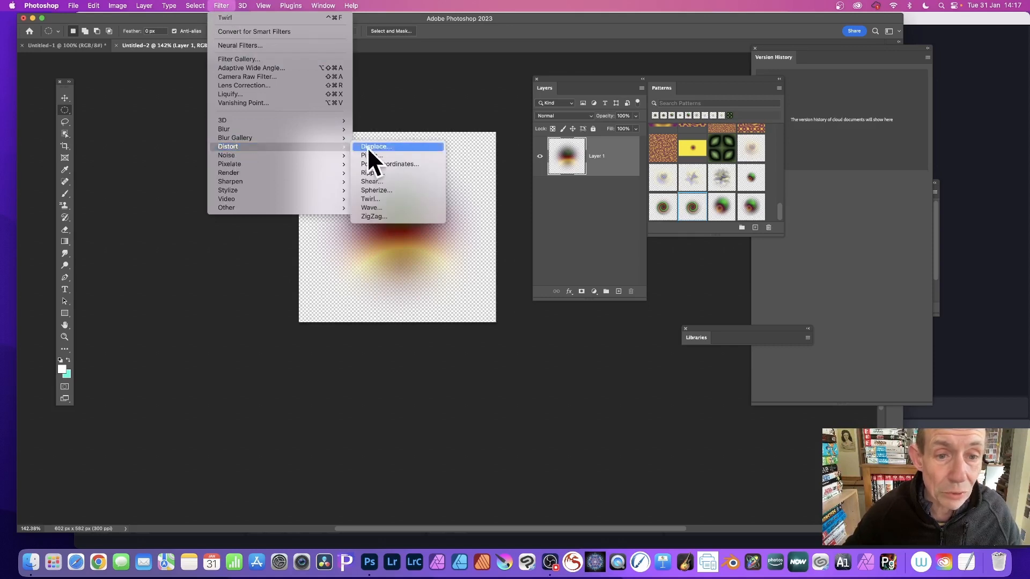
left_click(388, 198)
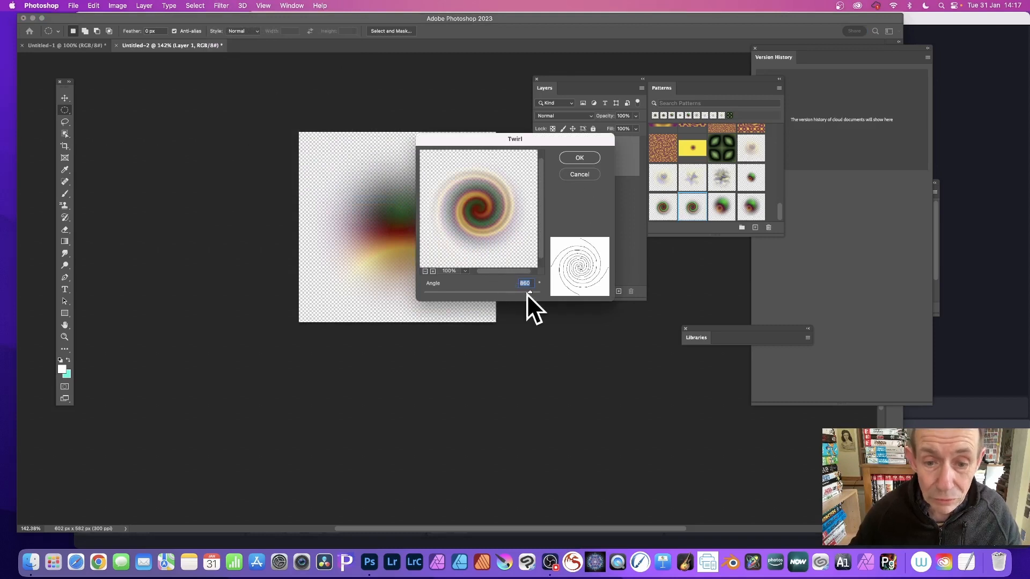
left_click_drag(530, 292, 525, 292)
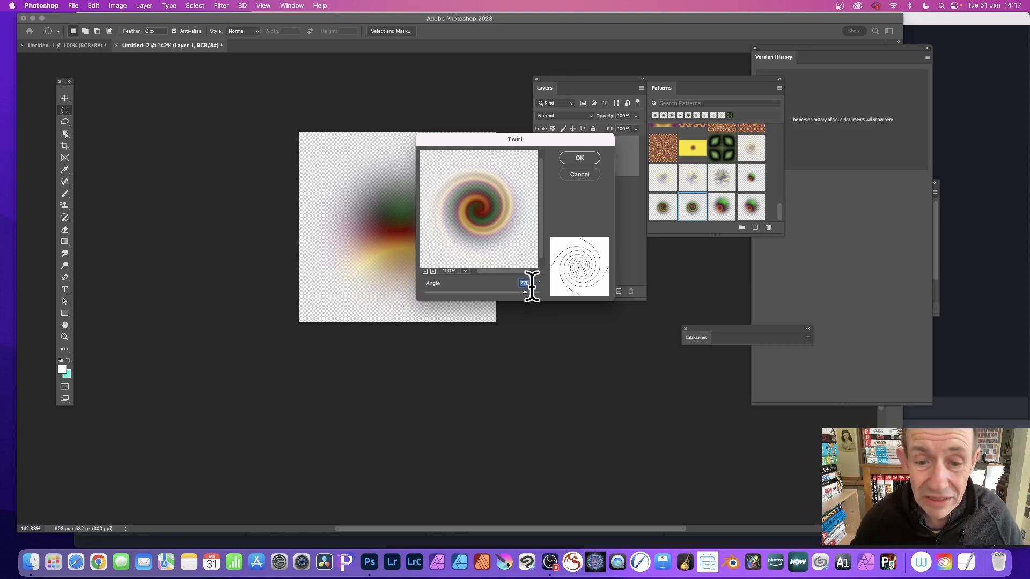
left_click_drag(523, 292, 509, 292)
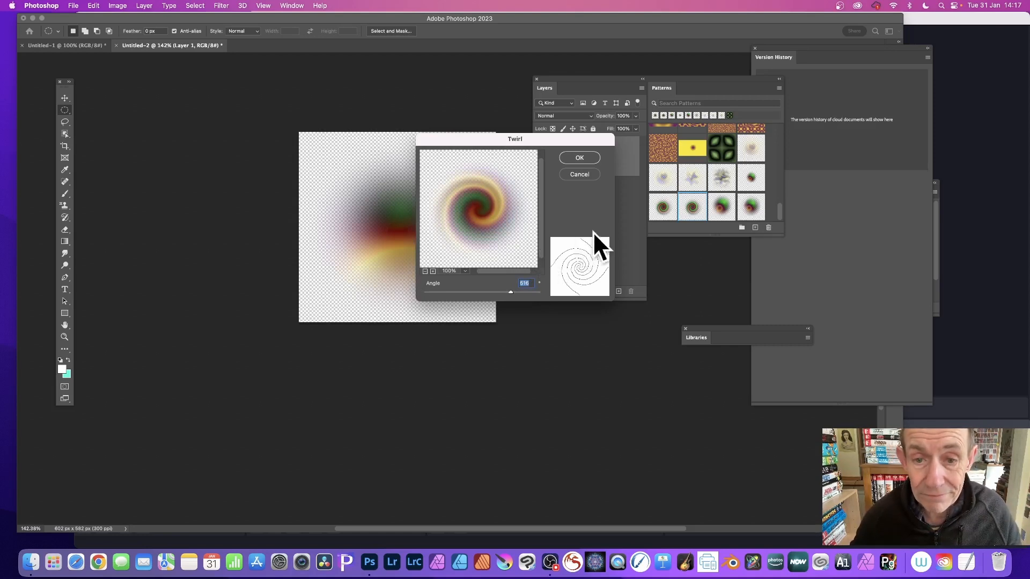
left_click(581, 156)
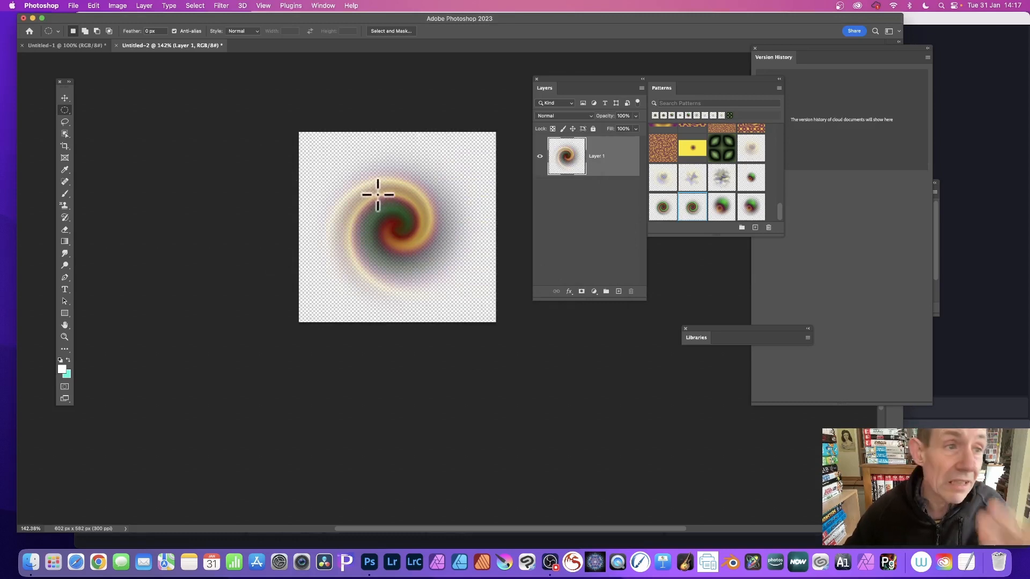
Step: Define the twirled image as a new pattern, keeping the suggested name
left_click(92, 6)
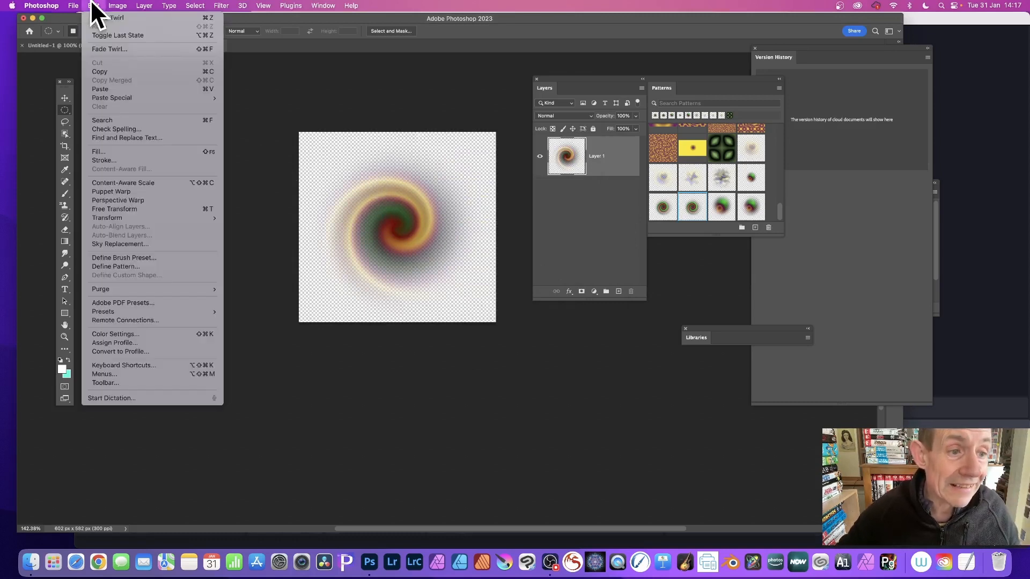
left_click(127, 269)
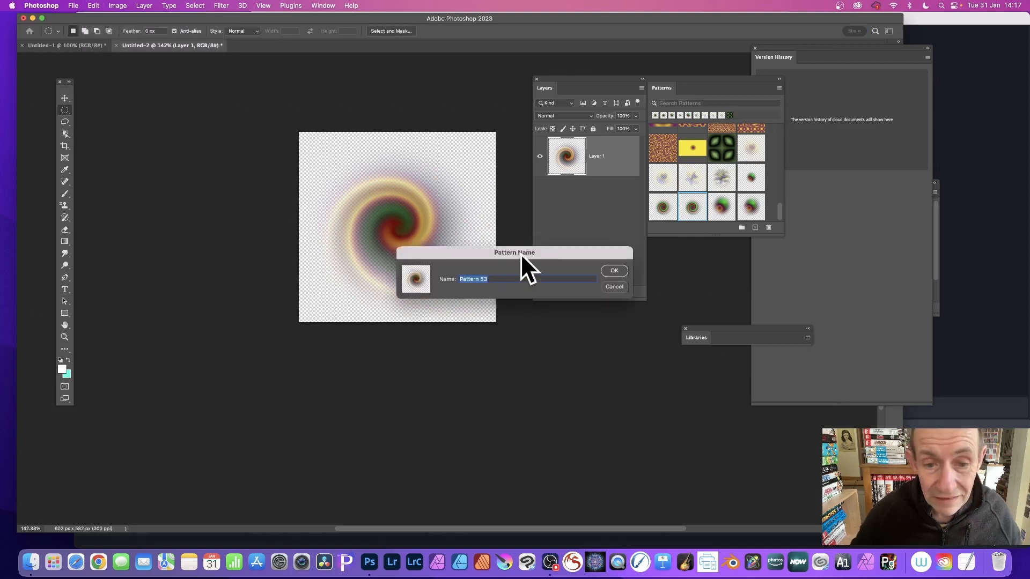
left_click(615, 271)
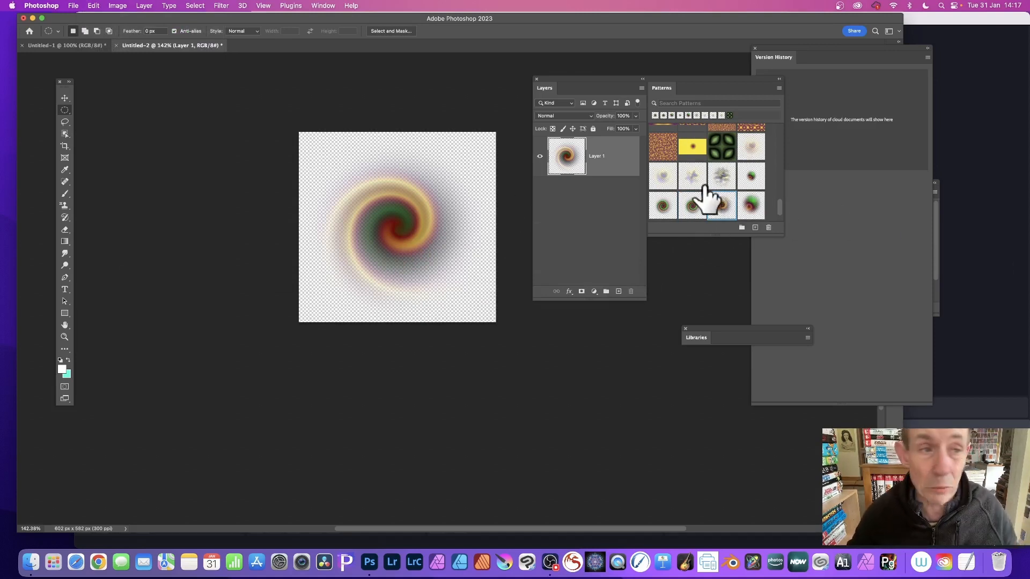
Step: Switch to the Untitled-1 document and fill its Background layer with white
left_click(73, 45)
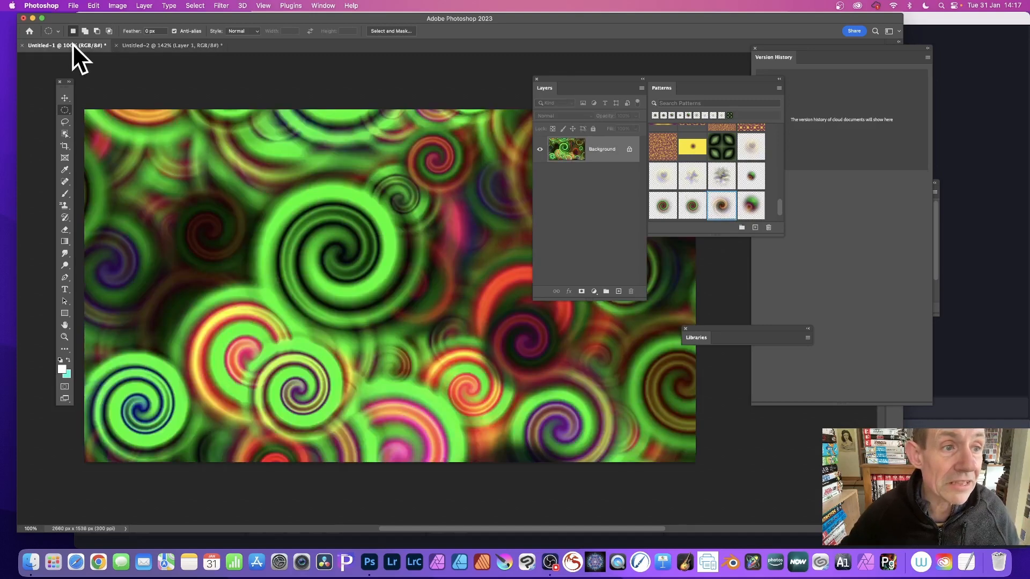
left_click(94, 5)
left_click(96, 152)
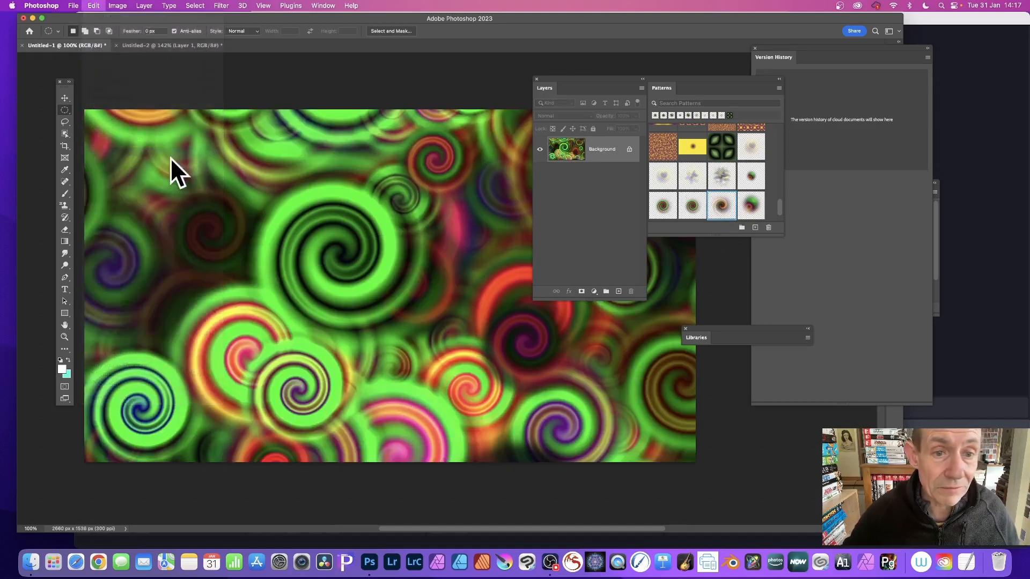
left_click(579, 228)
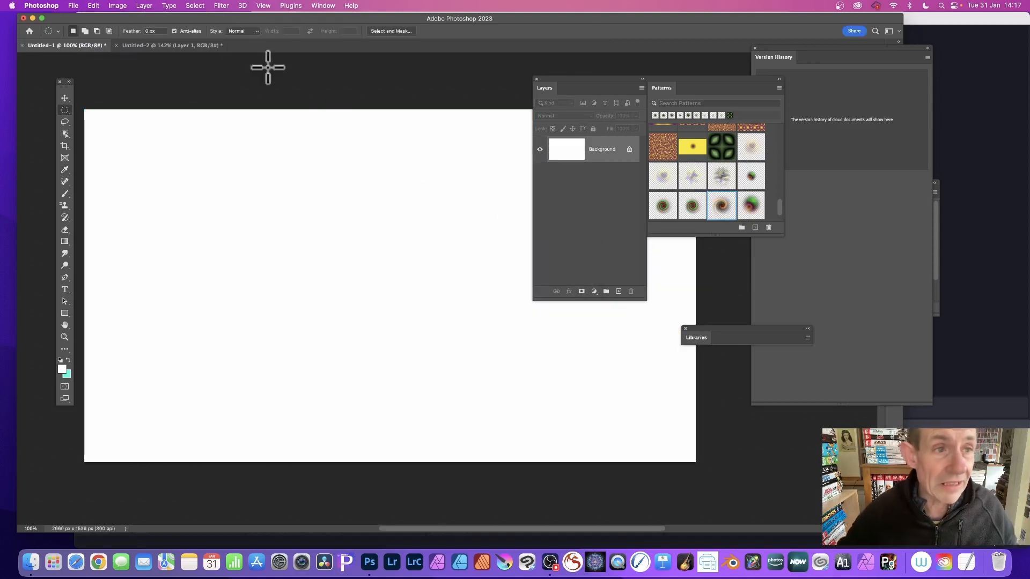
Step: Start a Fill of the Background layer with Pattern contents, using the newly defined twirled swirl as the custom pattern
left_click(94, 5)
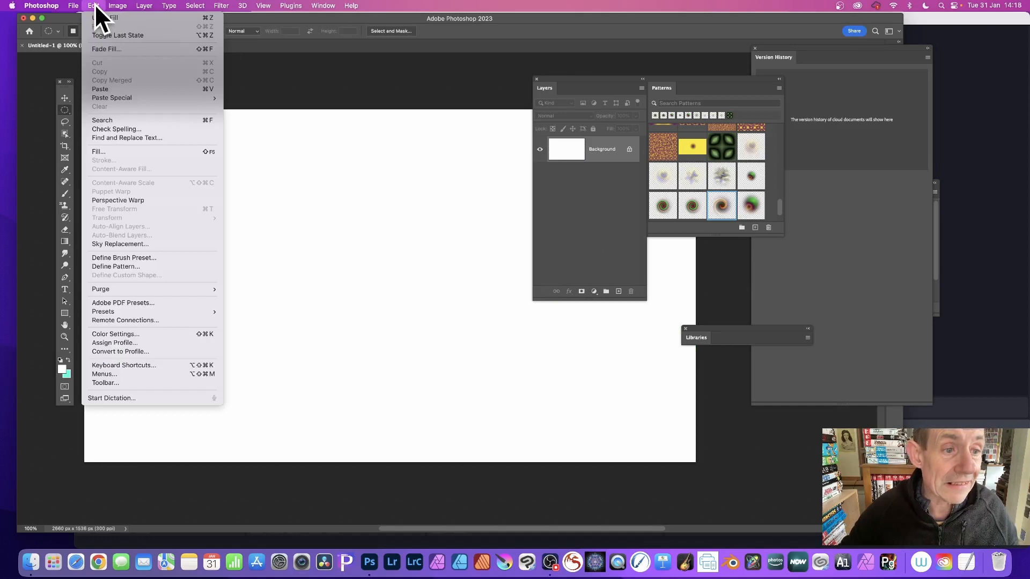
left_click(101, 151)
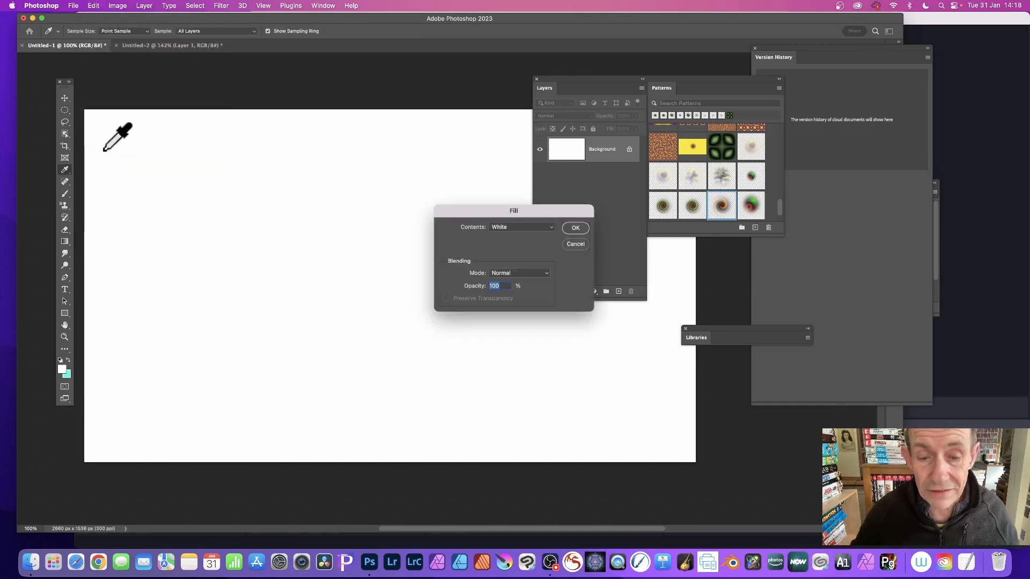
left_click(503, 226)
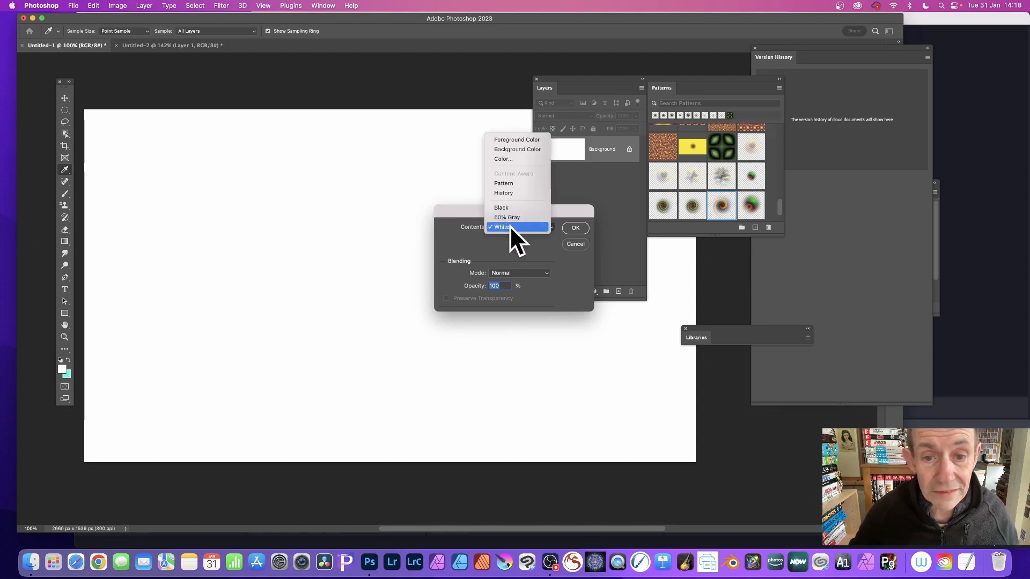
left_click(510, 183)
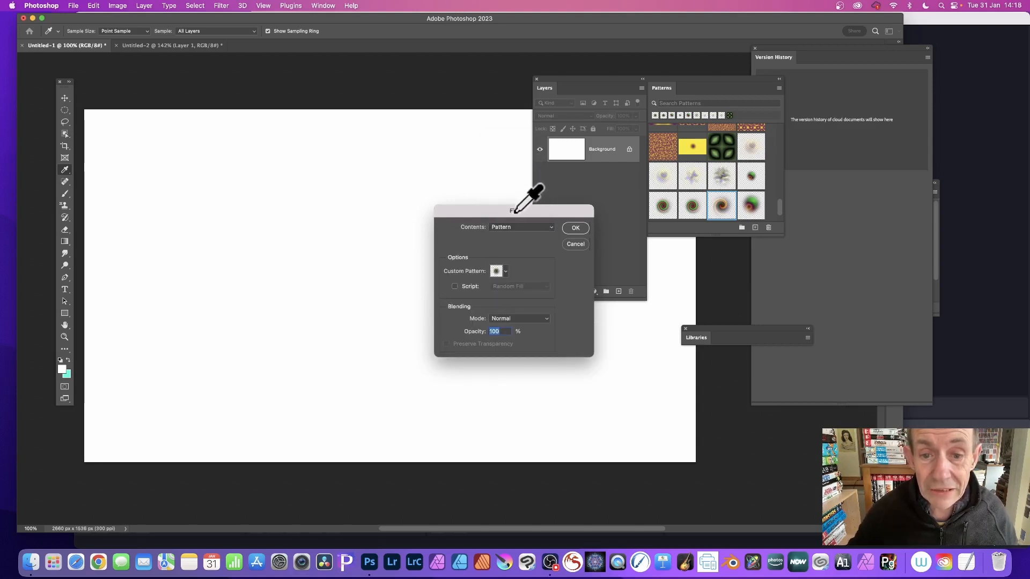
left_click_drag(511, 213, 355, 146)
left_click(351, 206)
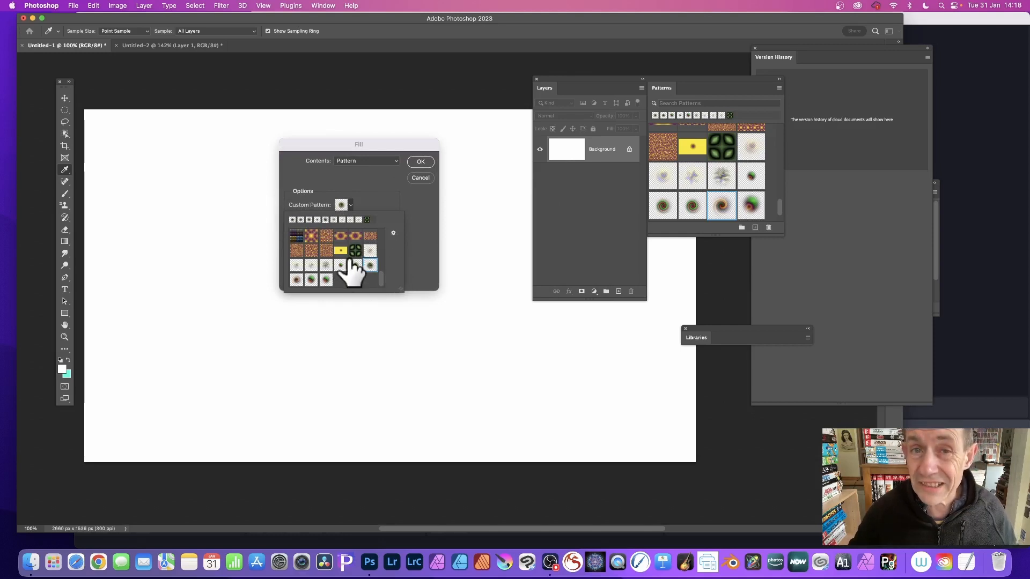
left_click(297, 280)
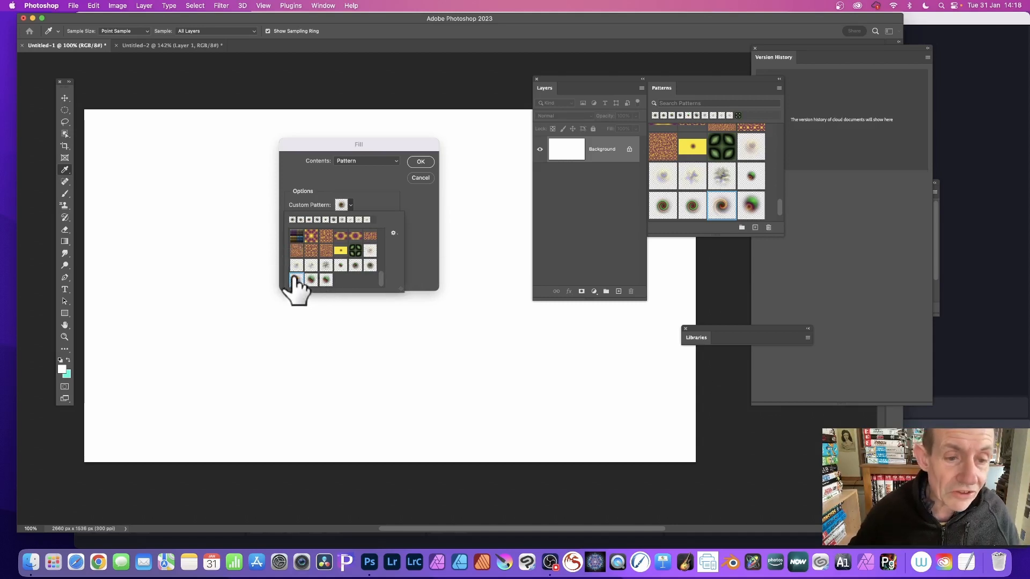
left_click(421, 198)
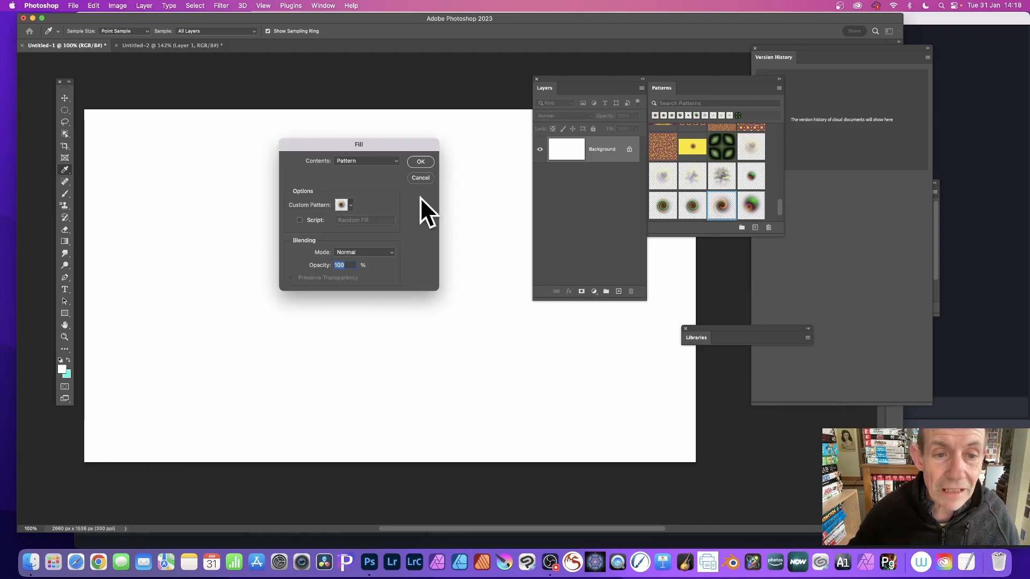
Step: Enable the scripted pattern option with Random Fill, keeping Normal mode and 100% opacity, and proceed to its settings
left_click(300, 220)
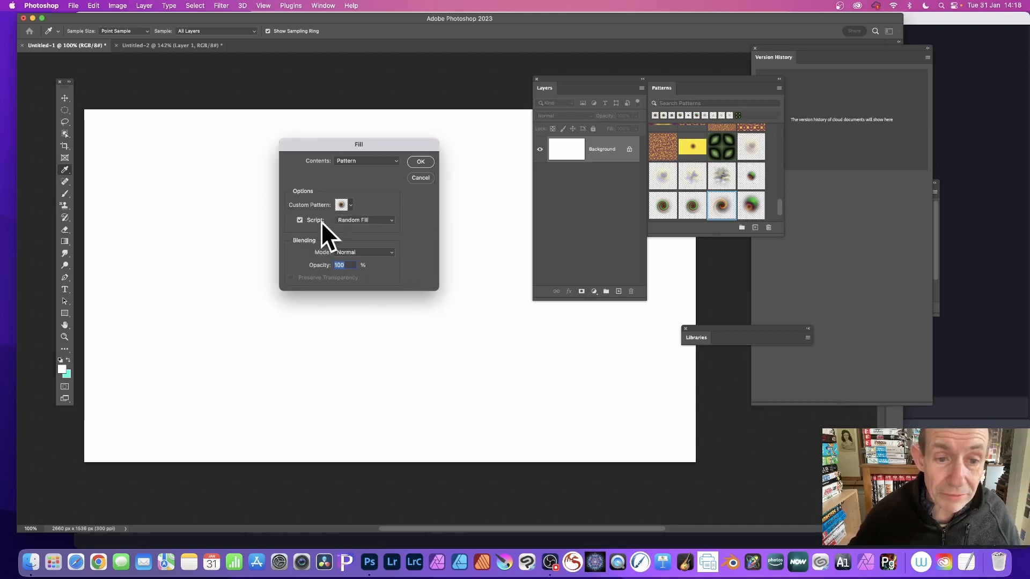
left_click(364, 220)
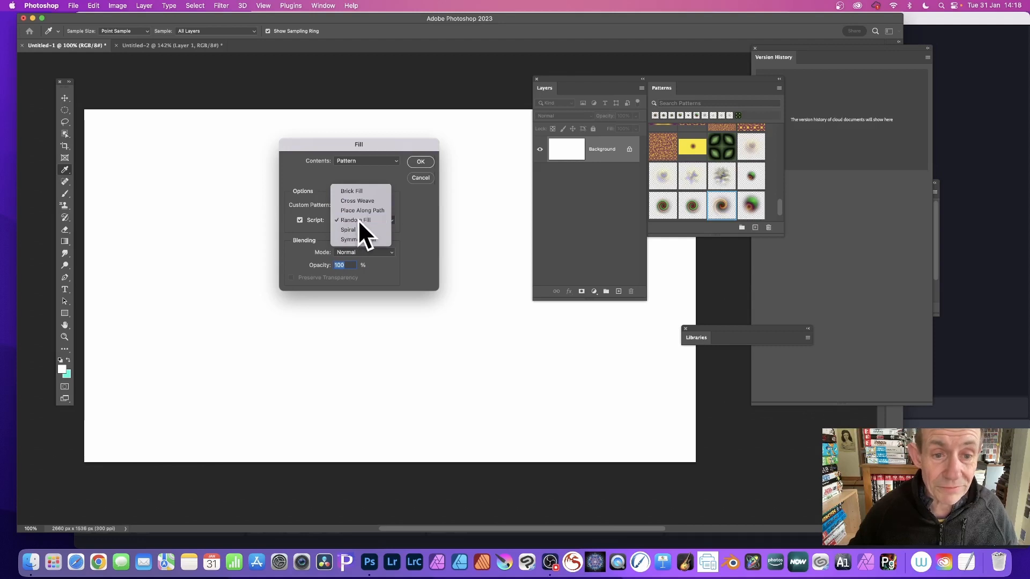
left_click(358, 220)
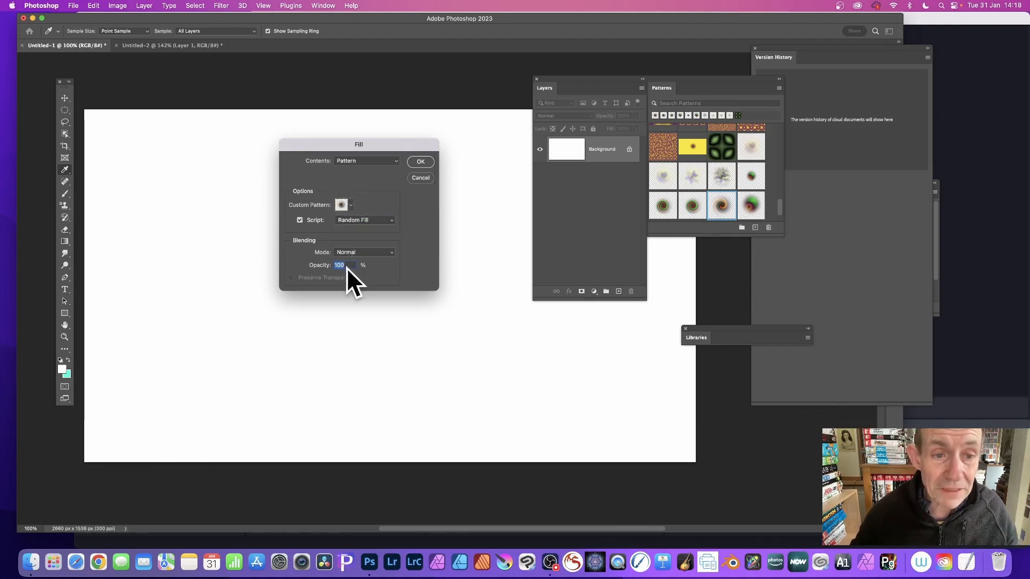
left_click(422, 161)
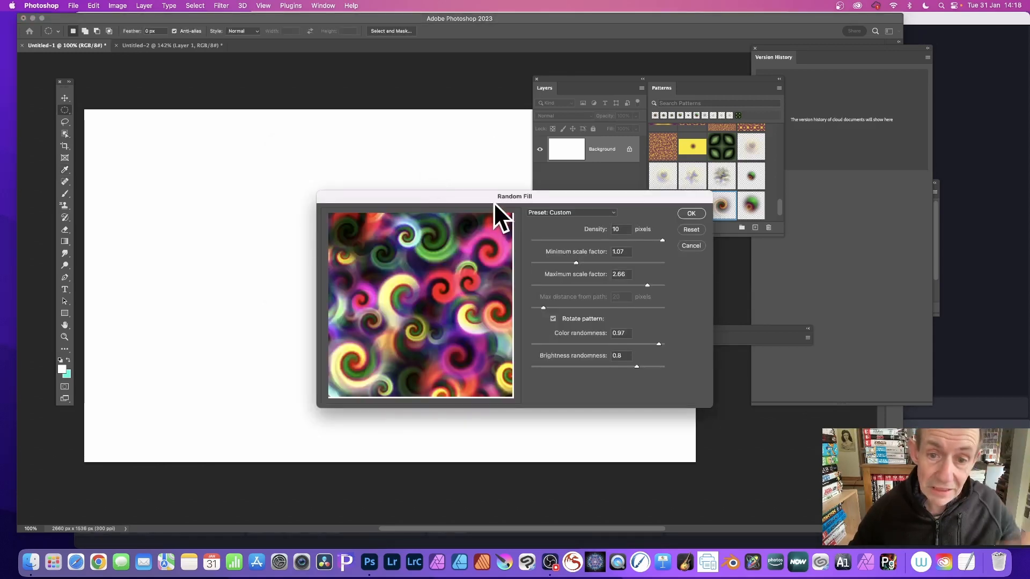
Step: Apply the random fill with a minimum scale factor of 0.55 and a maximum of 2.84, keeping the other settings
left_click_drag(493, 199, 353, 149)
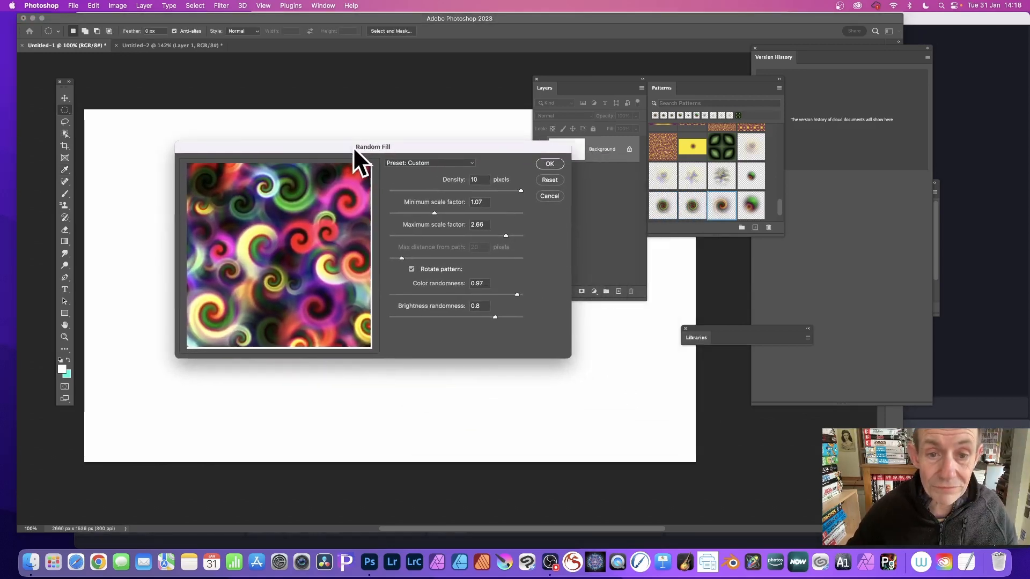
left_click(430, 164)
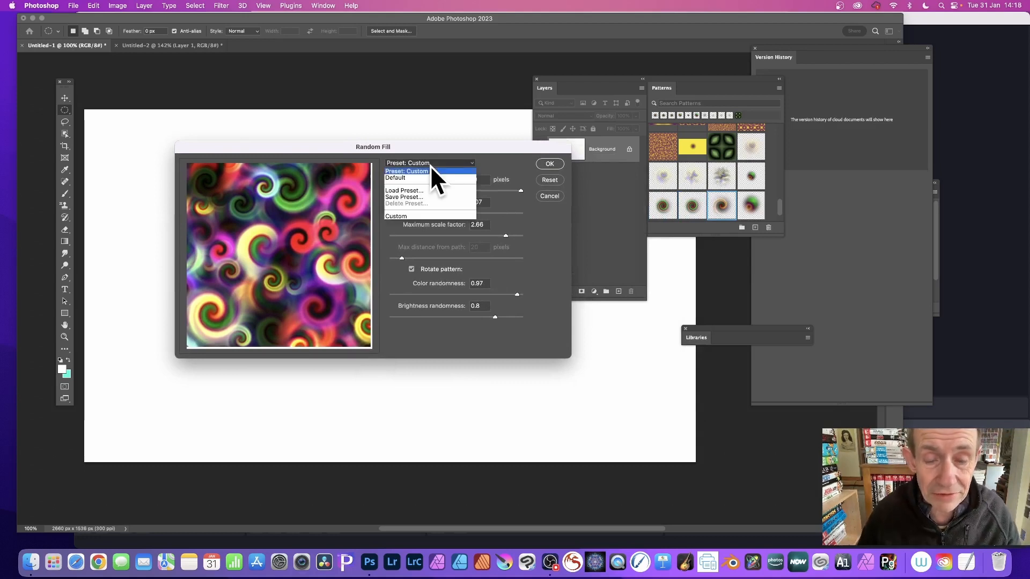
left_click(486, 149)
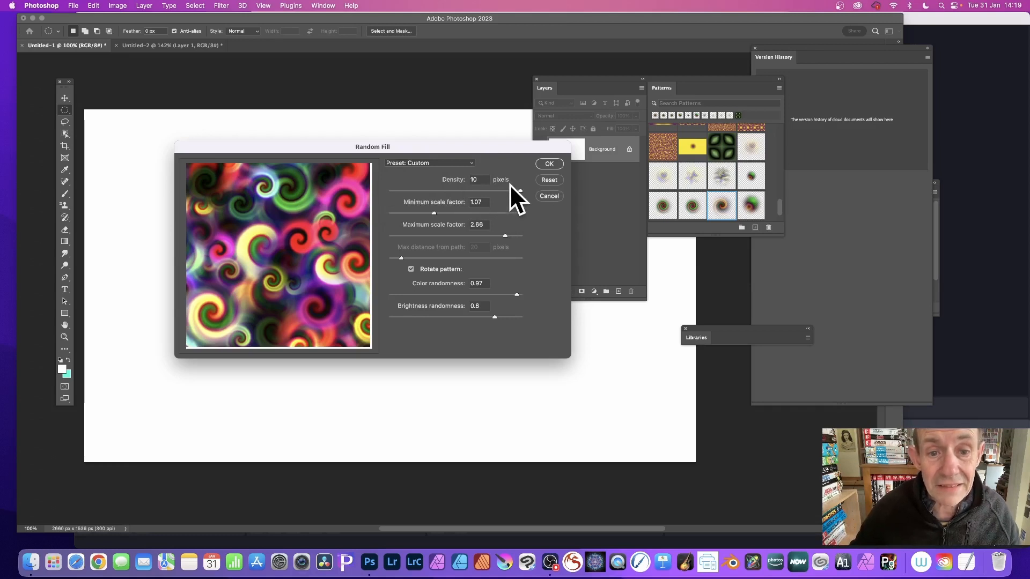
left_click_drag(433, 213, 411, 212)
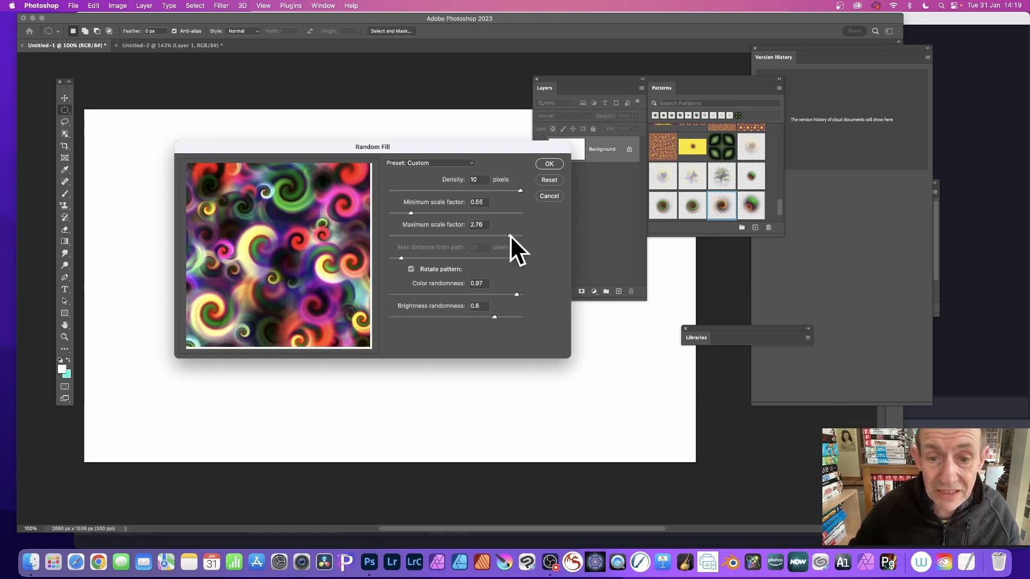
left_click_drag(510, 235, 513, 235)
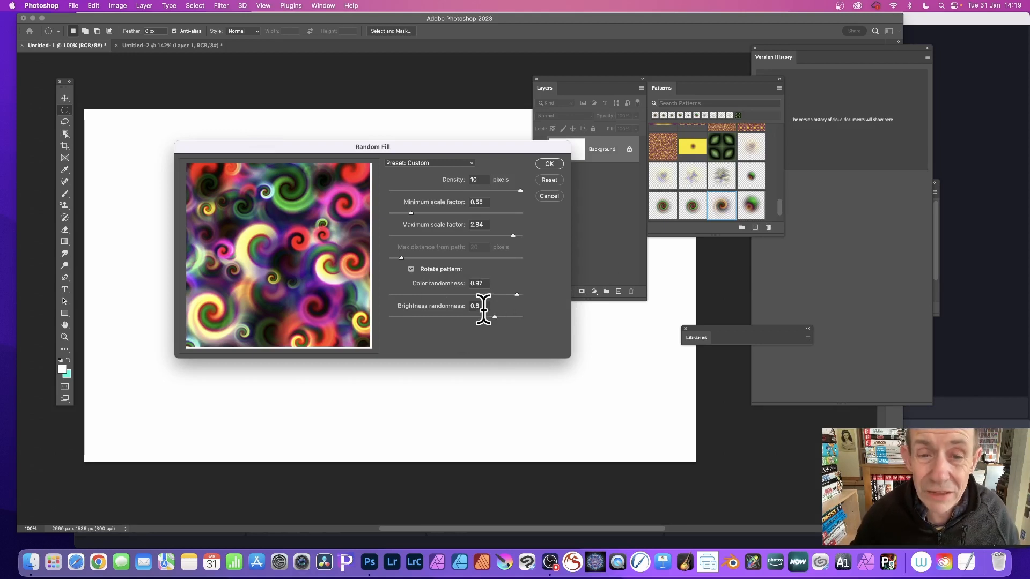
left_click(549, 164)
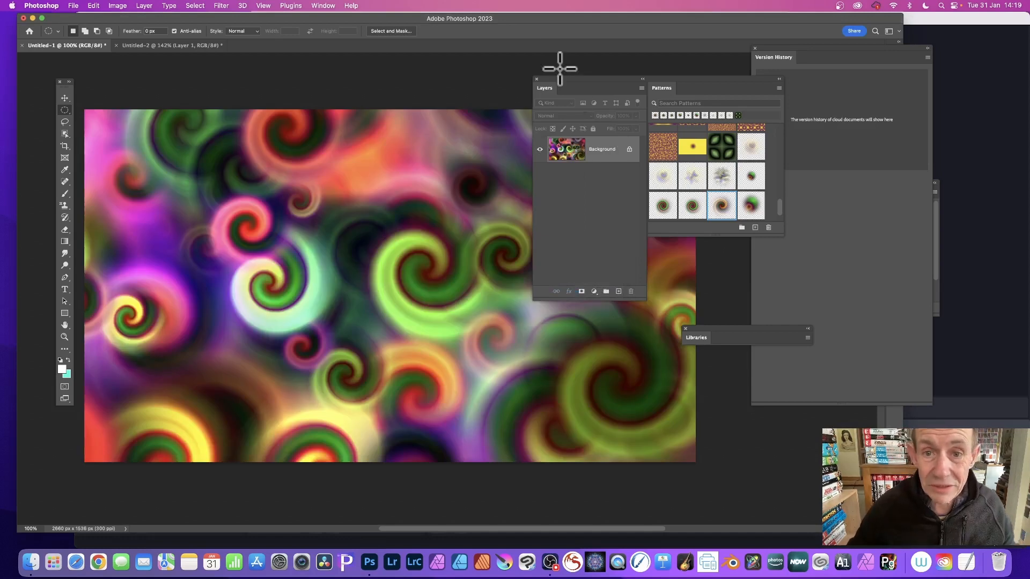
Step: Move the floating panels off the artwork and fill the layer again with the same swirl pattern and Random Fill settings
left_click_drag(578, 78, 667, 74)
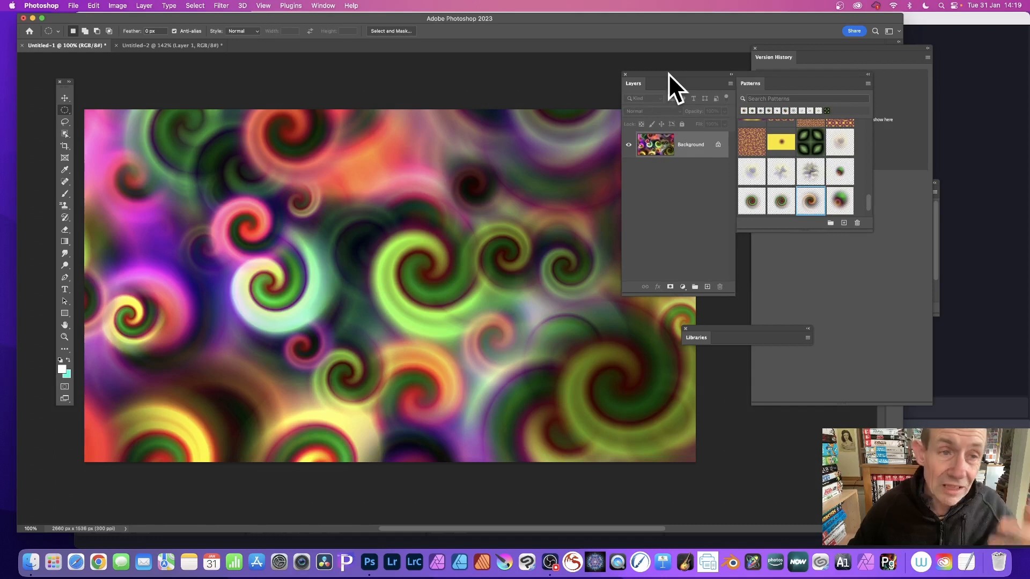
left_click(97, 5)
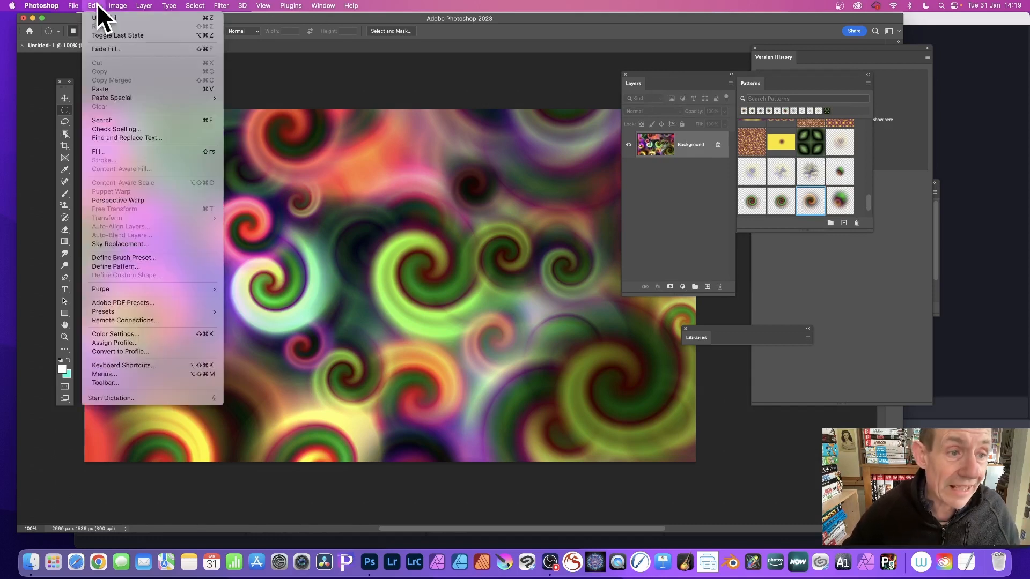
left_click(99, 152)
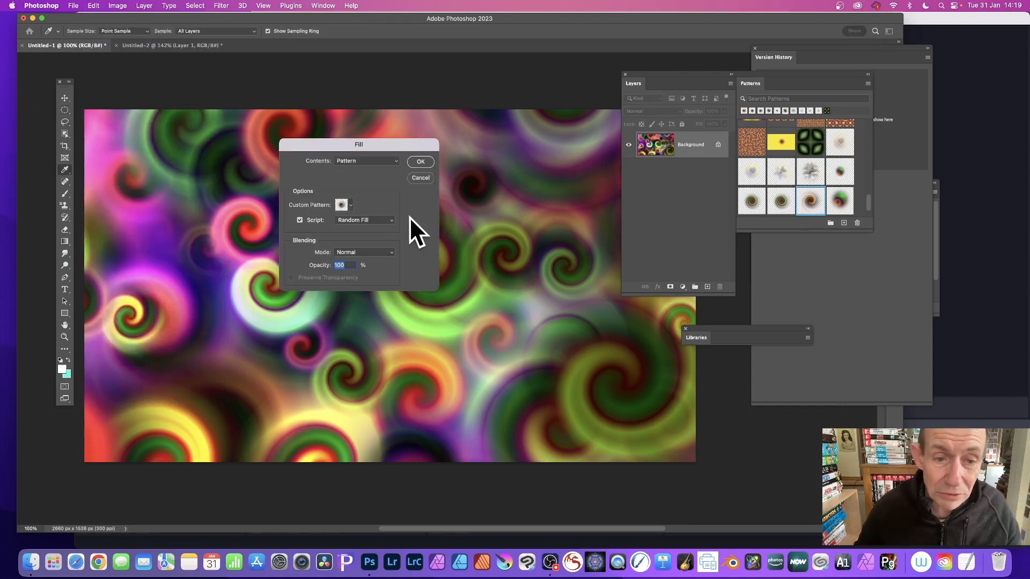
left_click(420, 161)
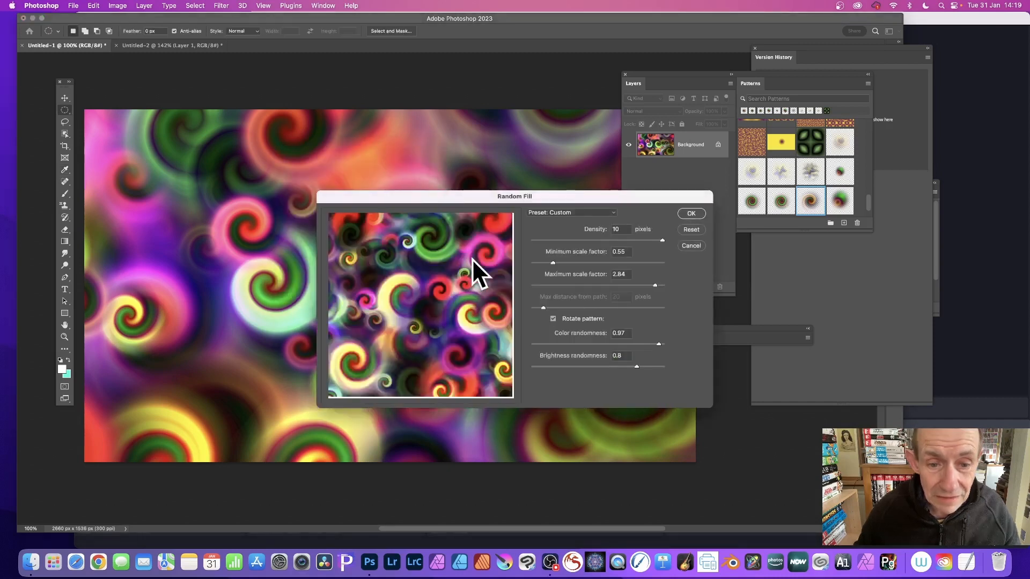
left_click_drag(454, 200, 294, 147)
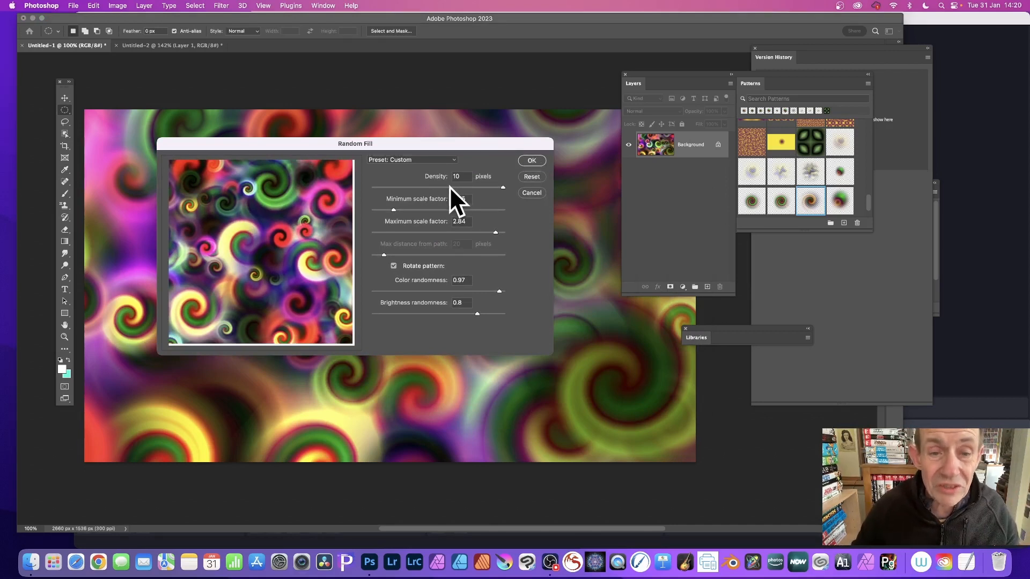
left_click(537, 163)
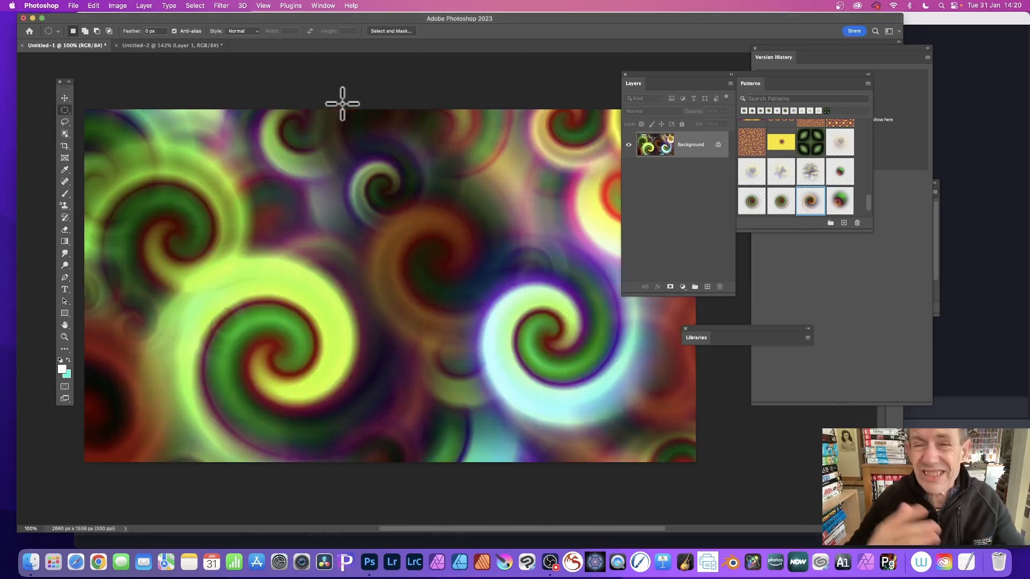
Step: Start fading the last fill and set the fade opacity to 57%
left_click(93, 5)
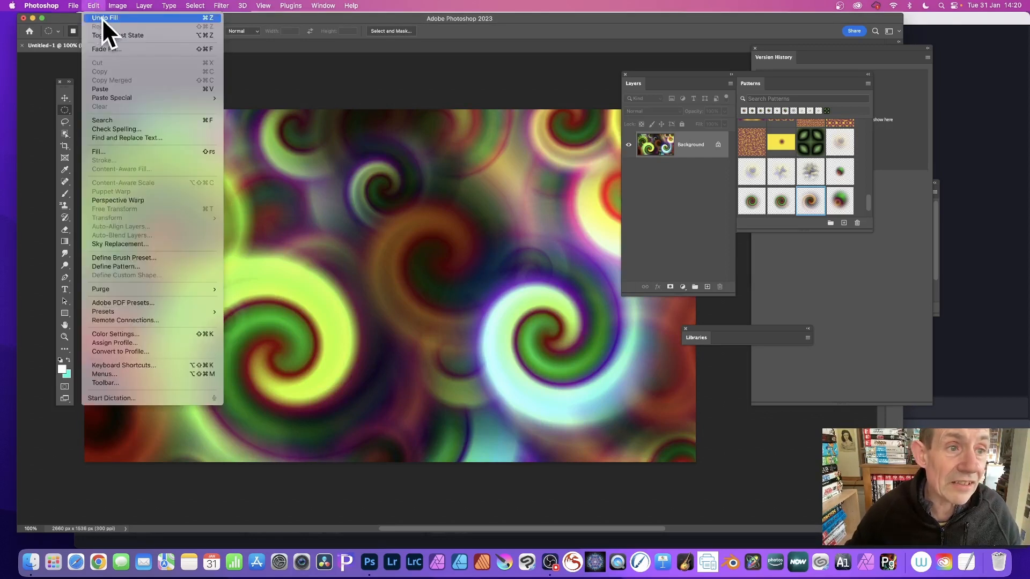
left_click(115, 51)
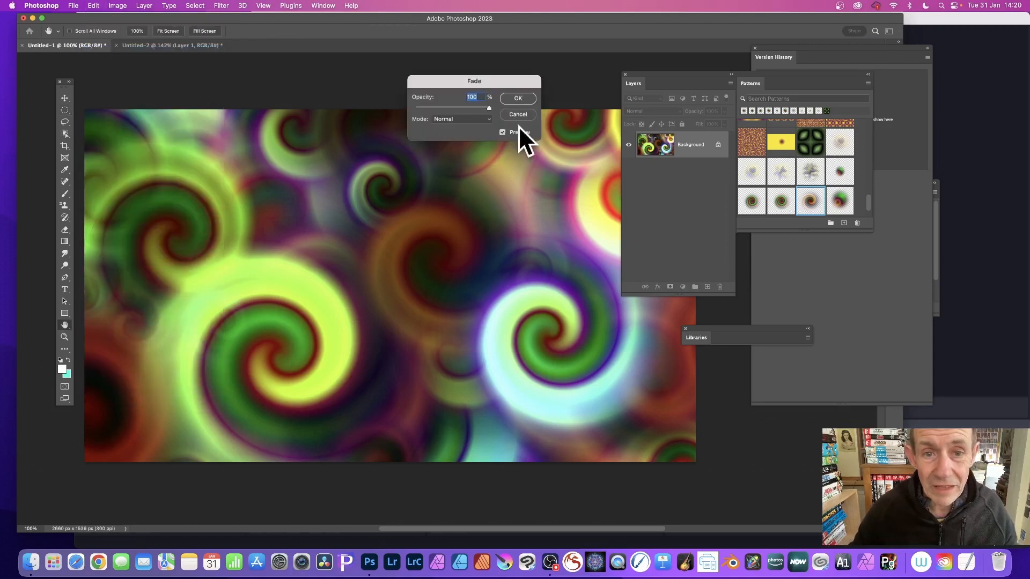
left_click_drag(477, 107, 462, 109)
Step: Try the Darken and Linear Burn blending modes for the faded fill
left_click(459, 118)
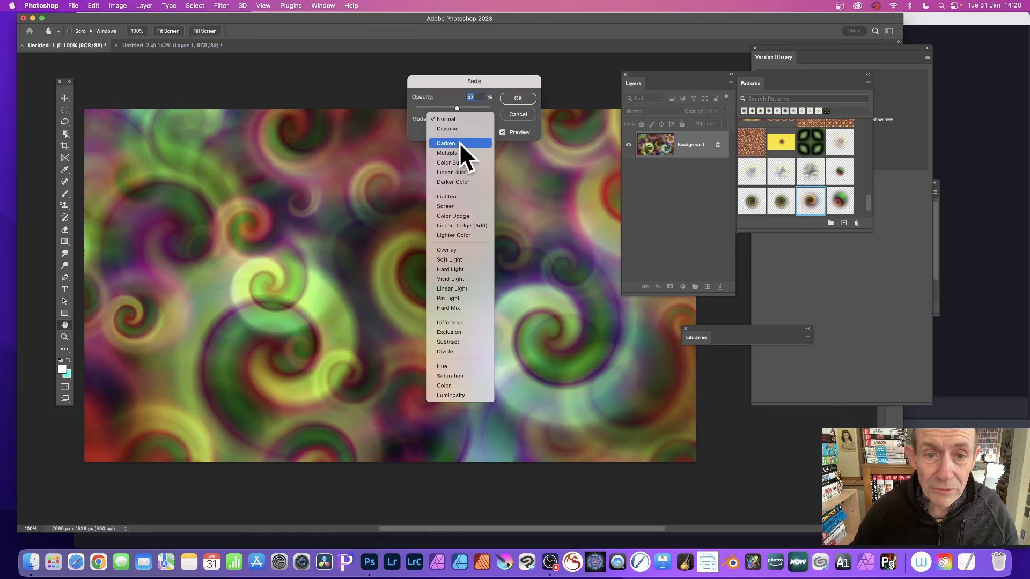
left_click(460, 142)
left_click(455, 117)
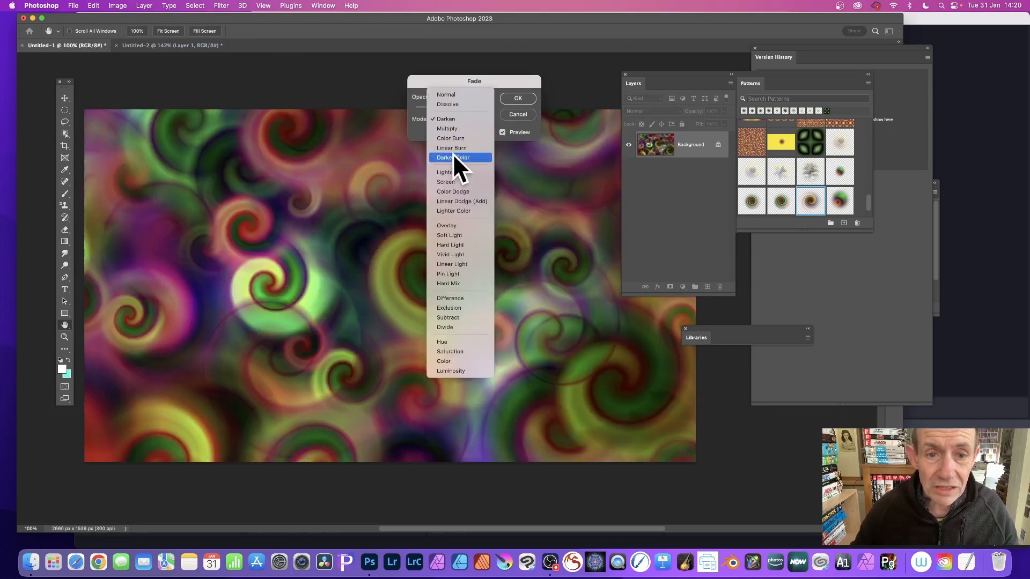
left_click(453, 147)
Step: Set the fade's blending mode to Lighten and apply it to the fill
left_click(455, 116)
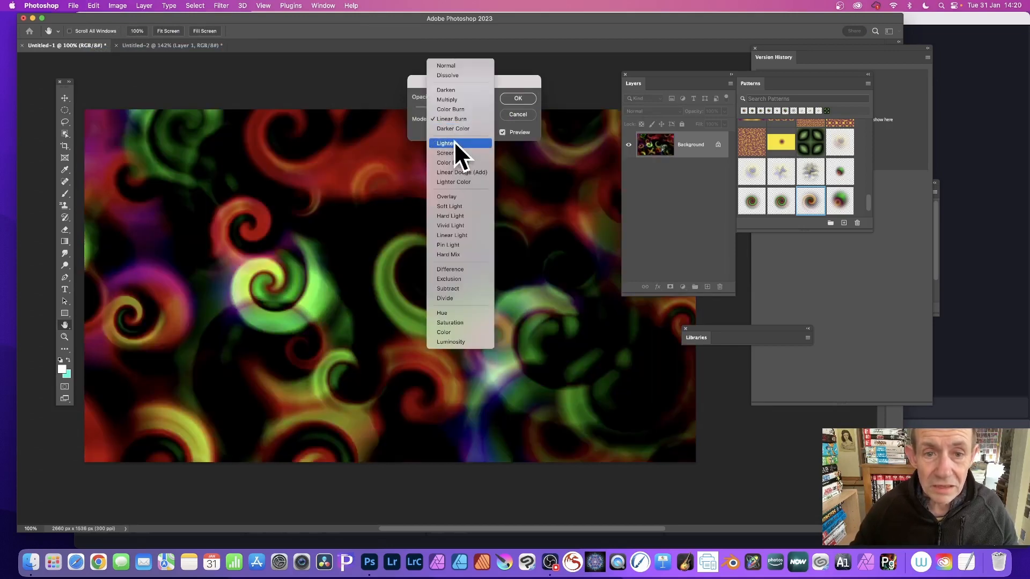
left_click(454, 140)
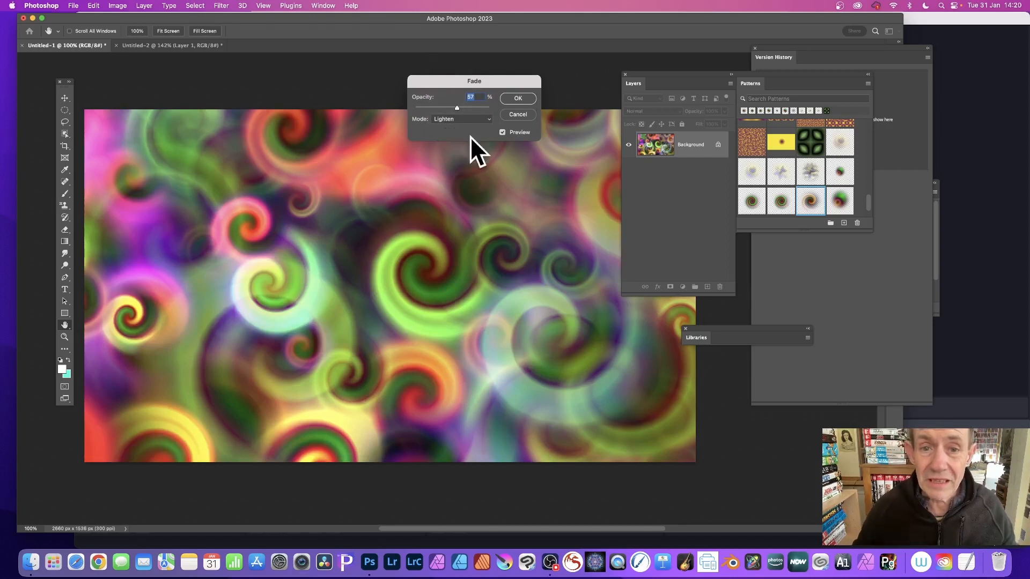
left_click(519, 98)
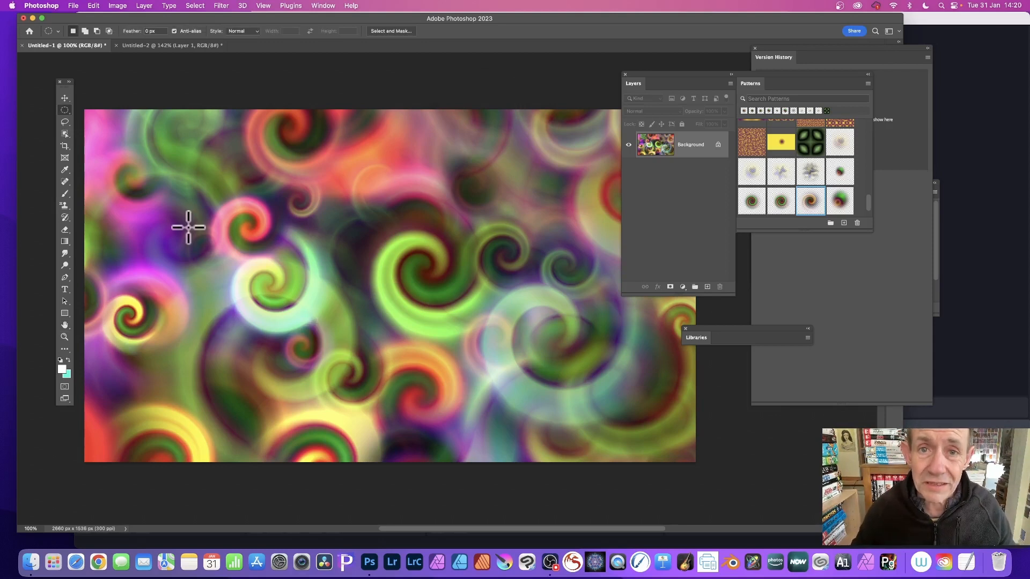
Step: Apply a Vibrance adjustment to the Background layer with vibrance +20 and a moderately increased saturation
left_click(117, 5)
mouse_move(124, 31)
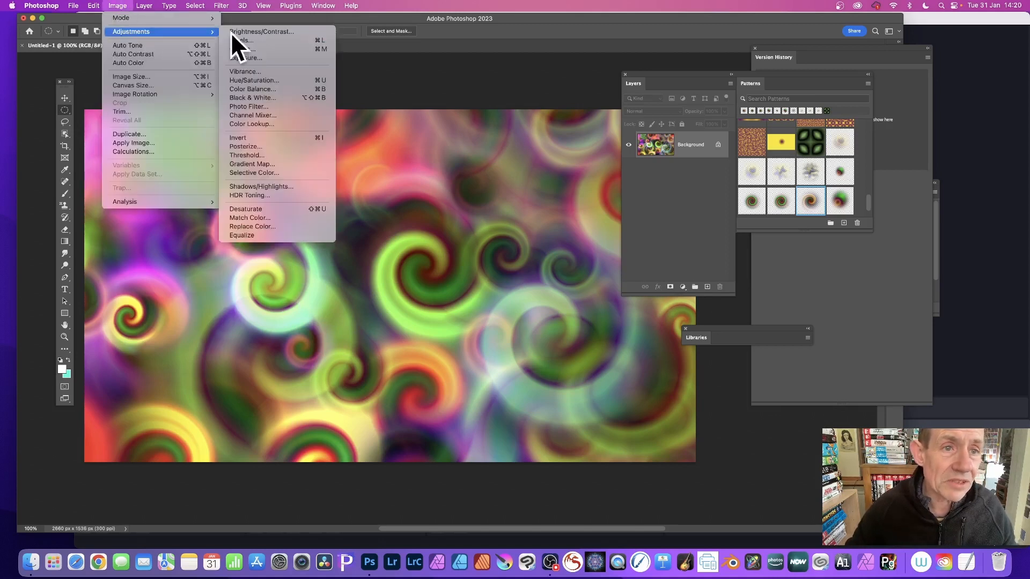
left_click(259, 71)
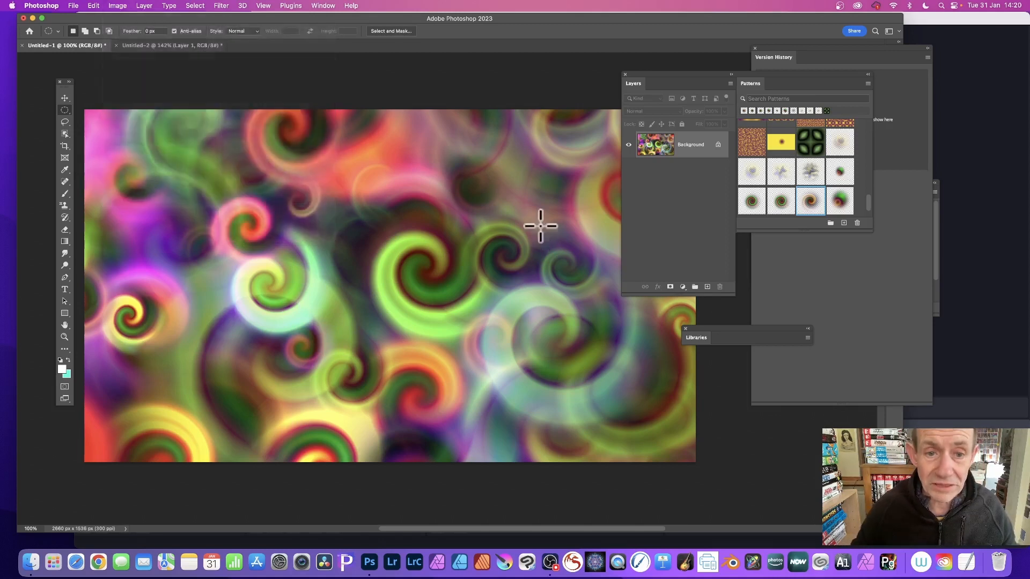
mouse_move(502, 217)
left_mouse_down()
mouse_move(514, 216)
mouse_move(503, 217)
left_mouse_up()
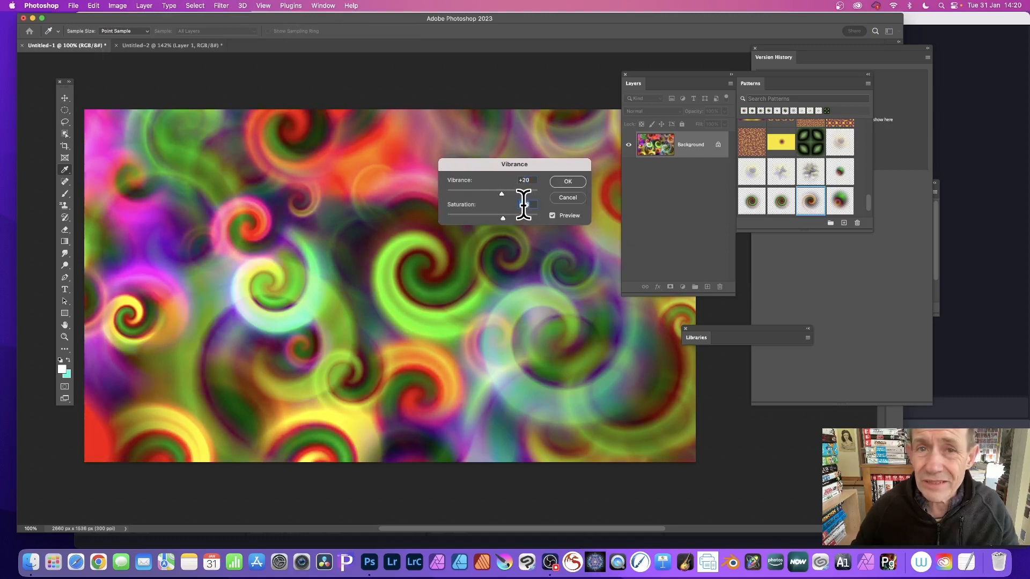
left_click(557, 177)
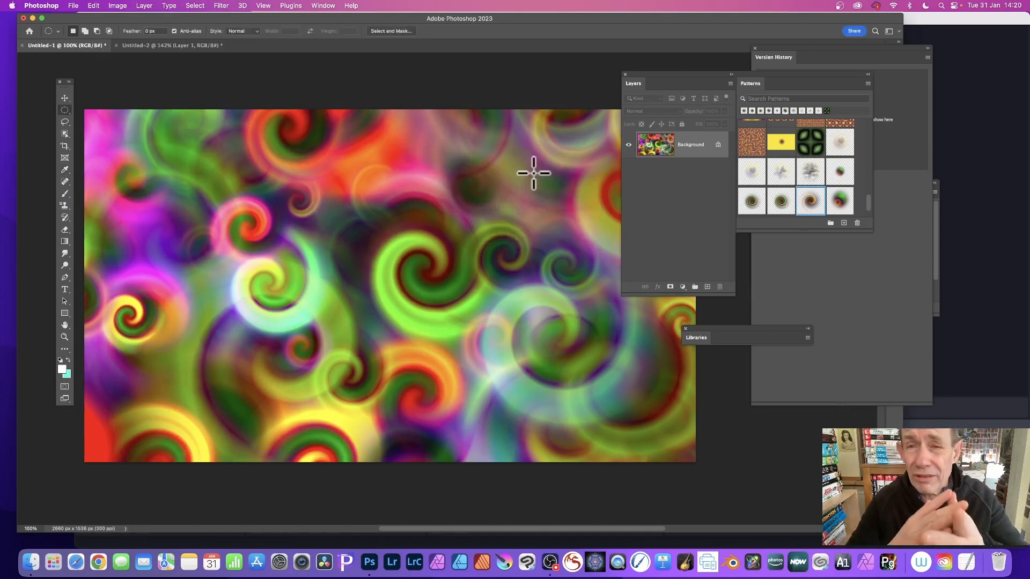